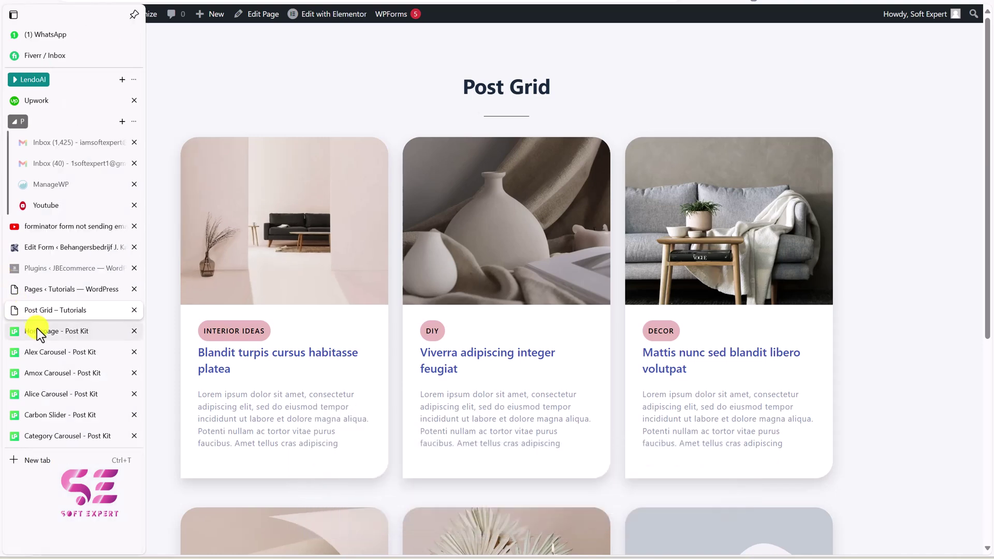
# Switch to the 'Homepage - Post Kit' browser tab
pyautogui.click(36, 330)
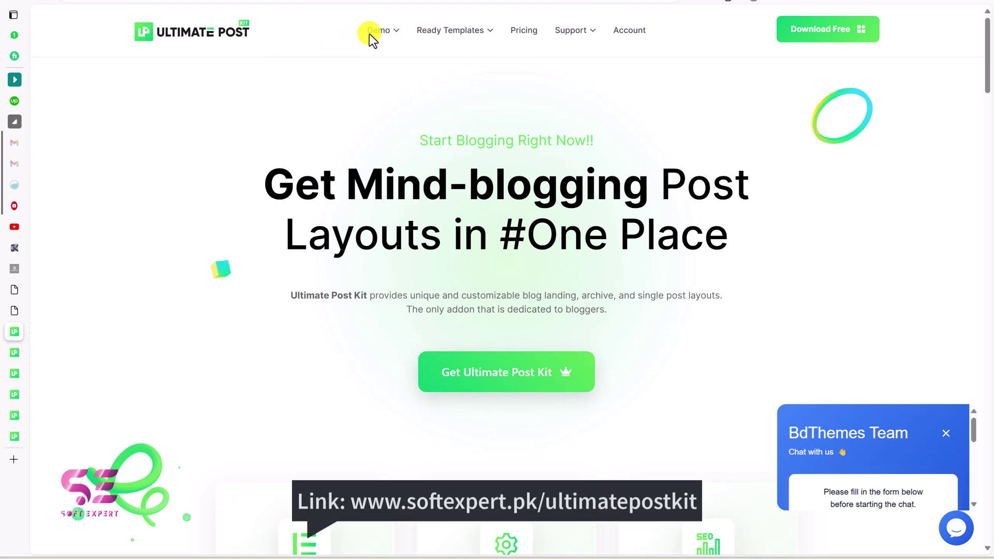
# Filter the Demo mega menu to Free widgets, then move to the Alex Carousel tab
pyautogui.moveTo(402, 32)
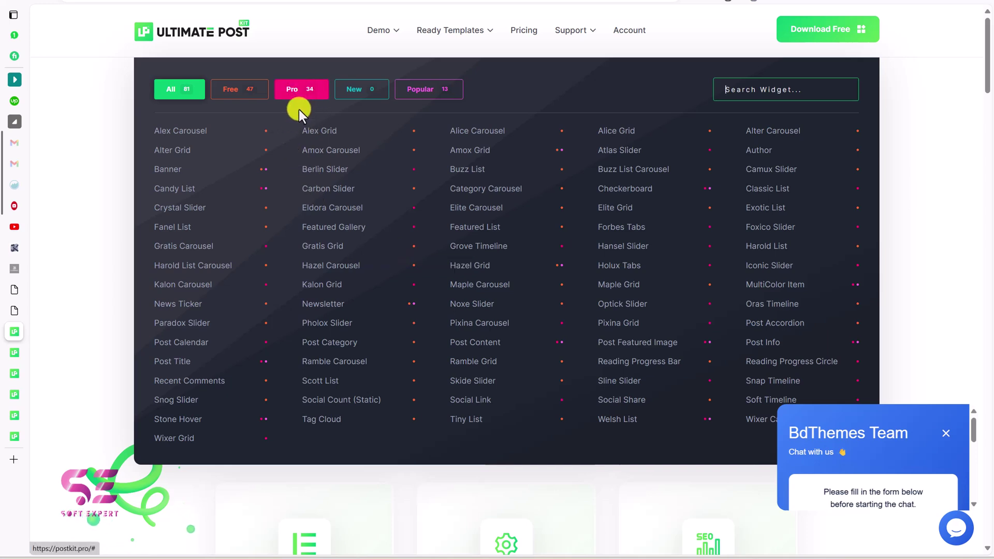
pyautogui.click(231, 94)
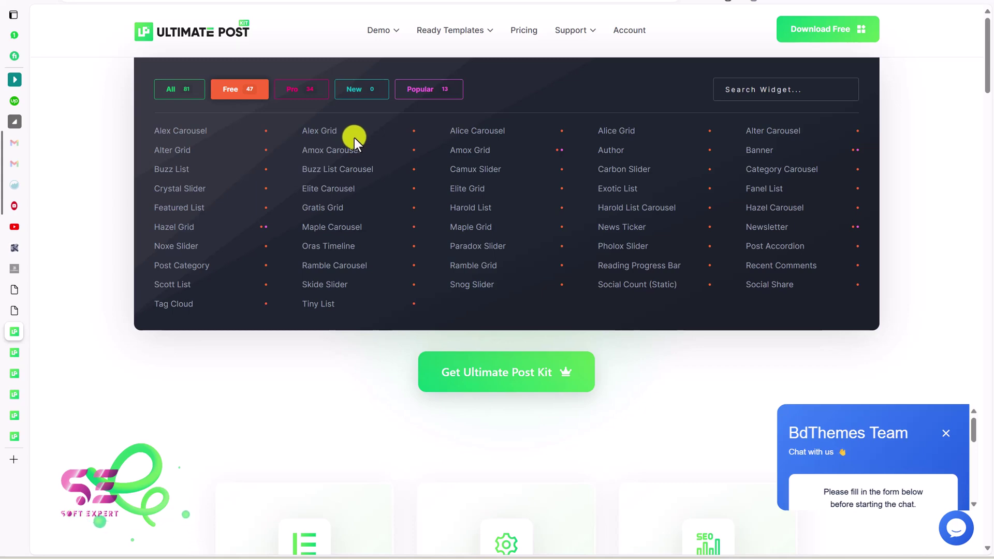
pyautogui.hotkey('ctrl', 'Tab')
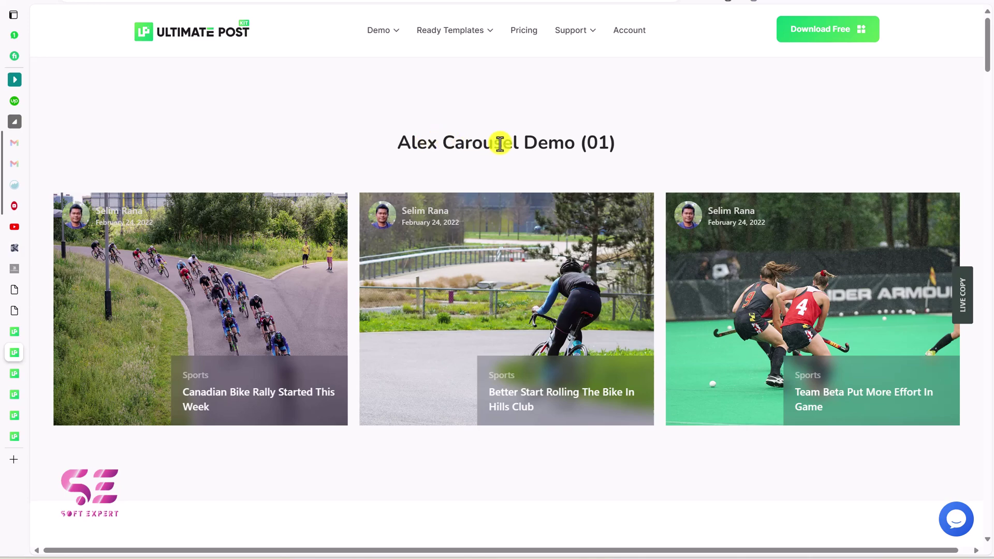
# Slide the first Alex Carousel demo forward, then advance Demo (02) and Demo (04) one card each
pyautogui.moveTo(396, 270); pyautogui.dragTo(201, 275)
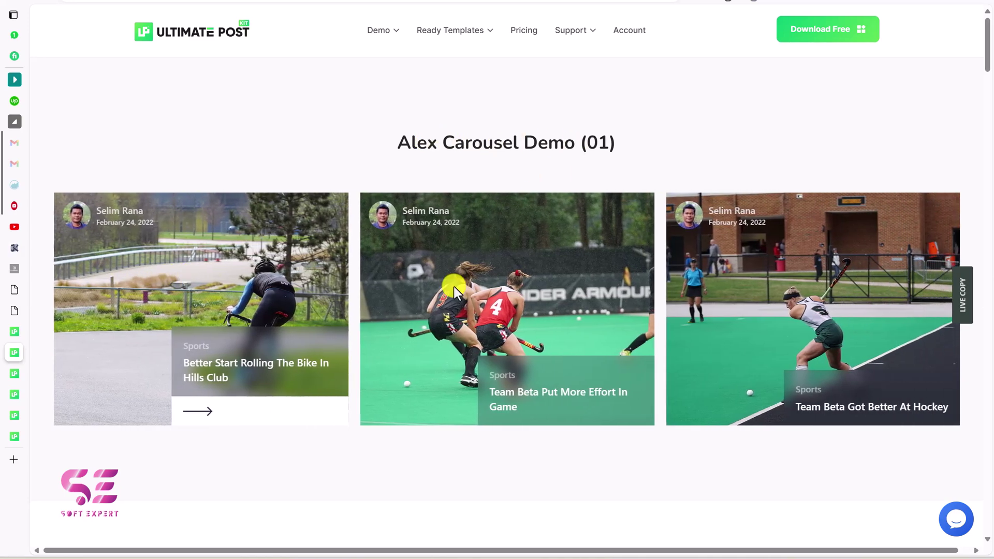
pyautogui.moveTo(455, 287); pyautogui.dragTo(222, 284)
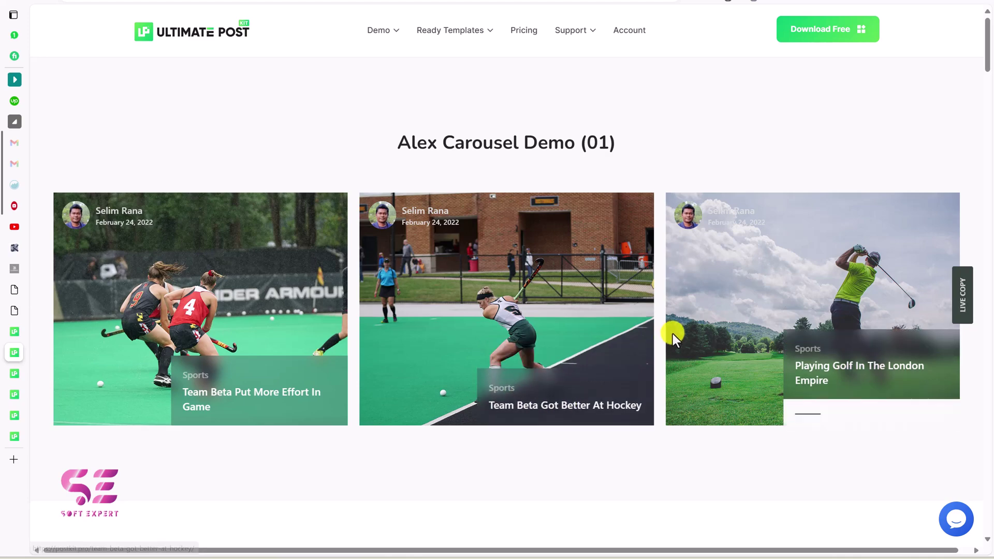
pyautogui.scroll(-4, 498, 372)
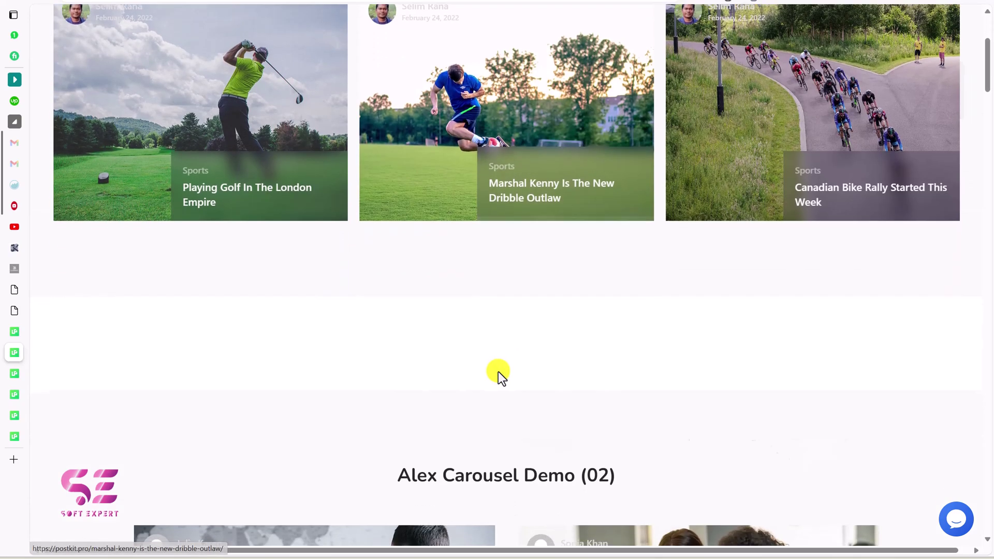
pyautogui.scroll(-8, 498, 372)
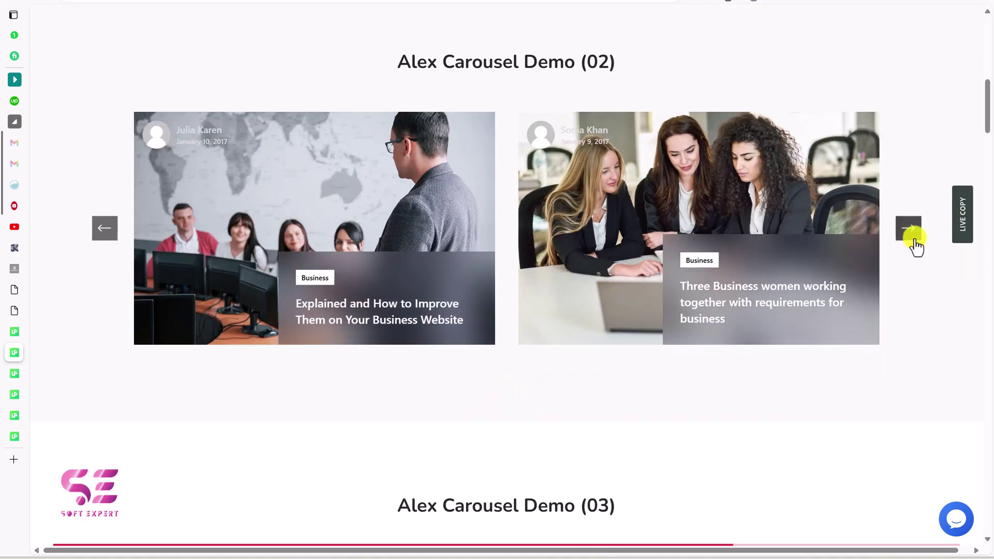
pyautogui.click(912, 229)
pyautogui.scroll(-9, 914, 244)
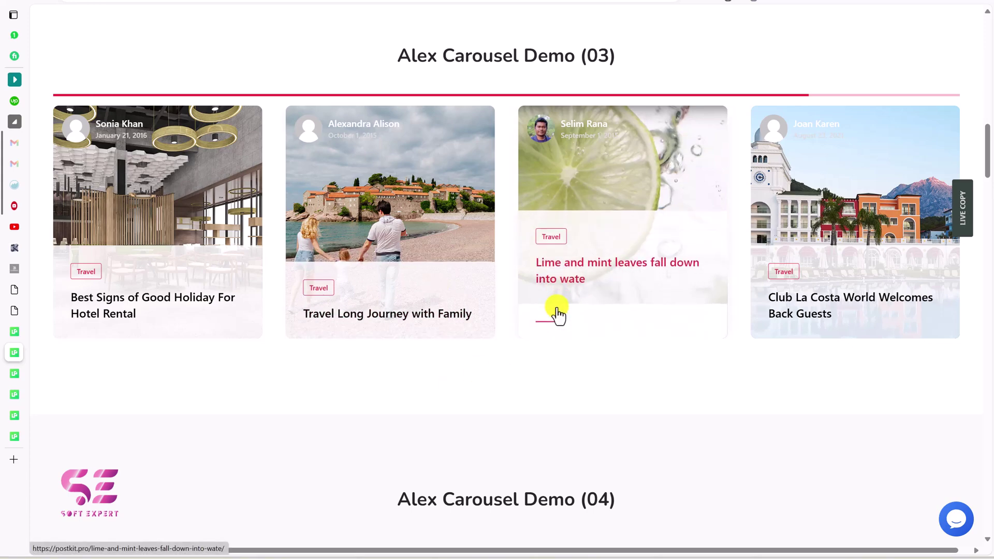
pyautogui.scroll(-7, 696, 388)
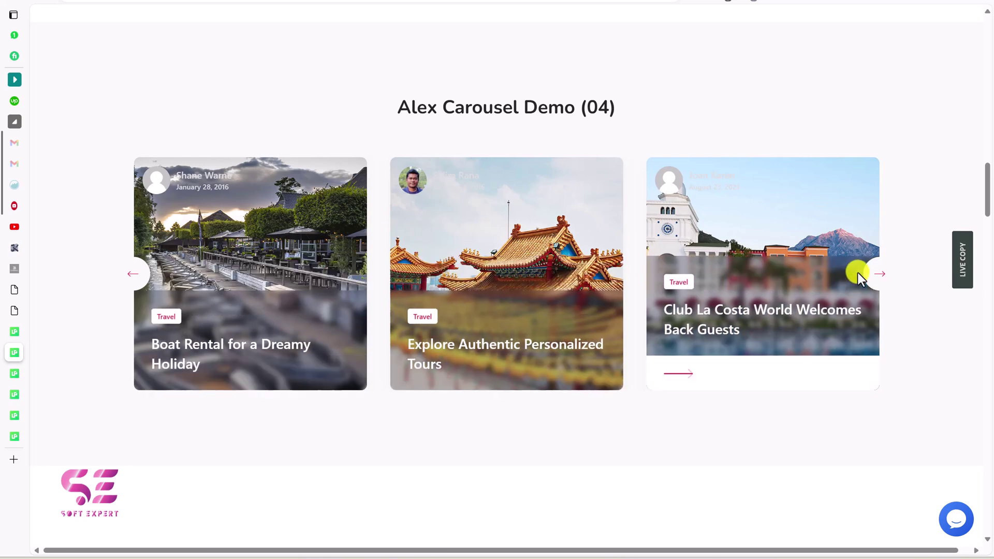
pyautogui.click(878, 275)
# Advance Demo (07) to the hotel post and the Background Color Example, then go to Amox Carousel
pyautogui.scroll(-10, 878, 281)
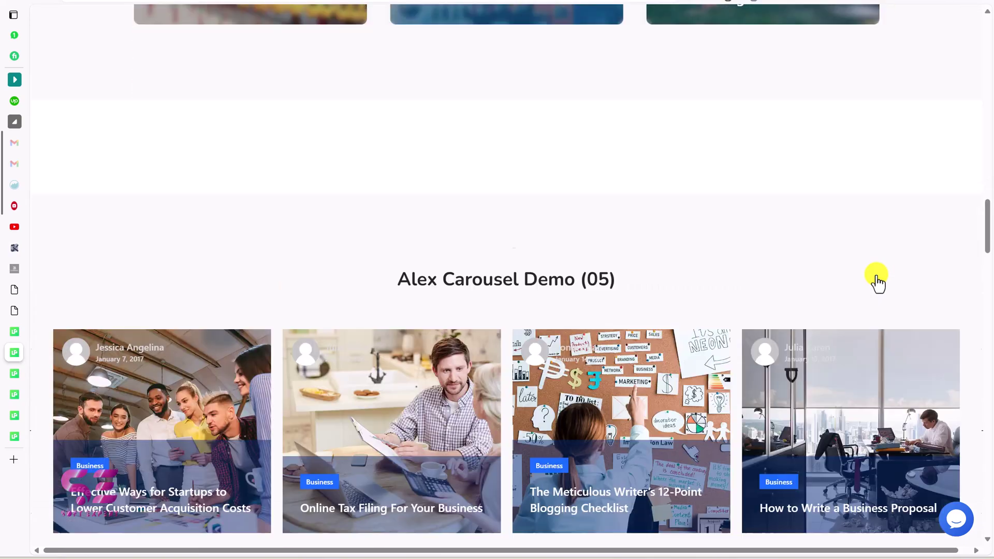
pyautogui.scroll(-15, 642, 290)
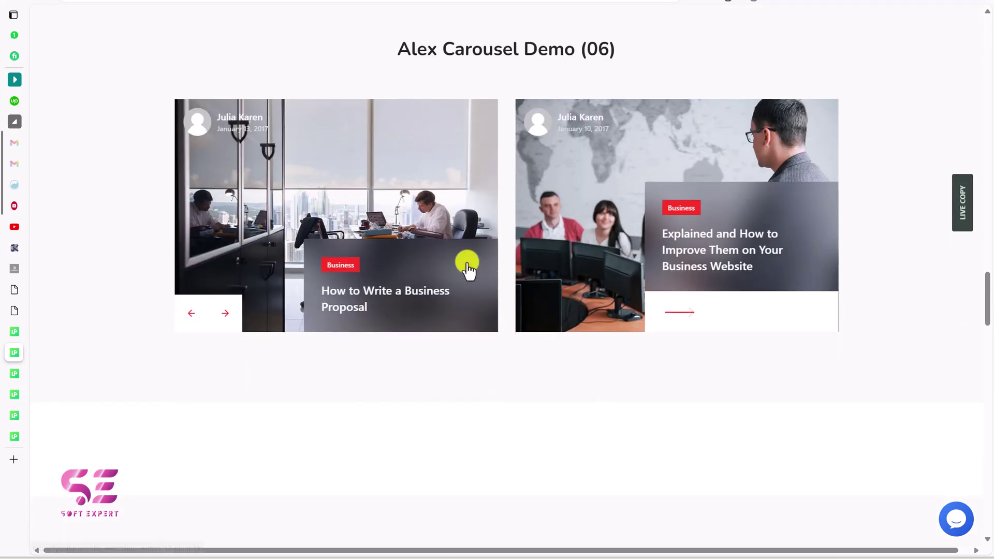
pyautogui.scroll(-3, 670, 269)
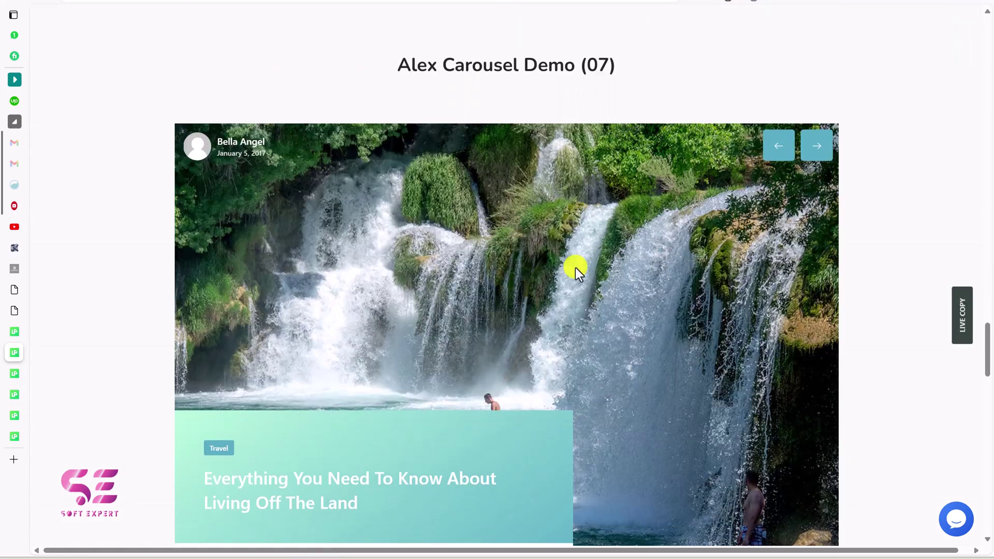
pyautogui.click(815, 147)
pyautogui.click(816, 147)
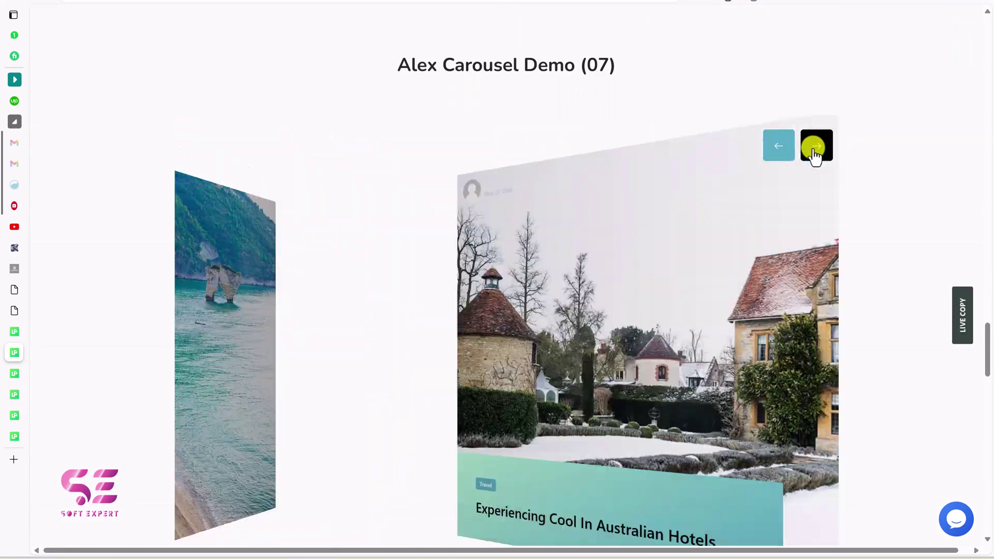
pyautogui.scroll(-5, 815, 153)
pyautogui.scroll(-8, 814, 153)
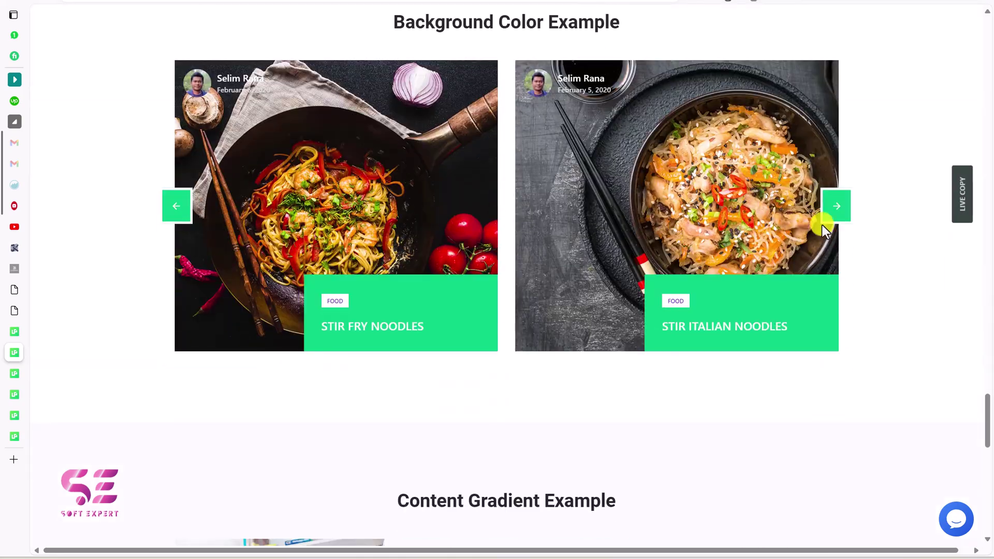
pyautogui.click(844, 216)
pyautogui.scroll(-9, 626, 211)
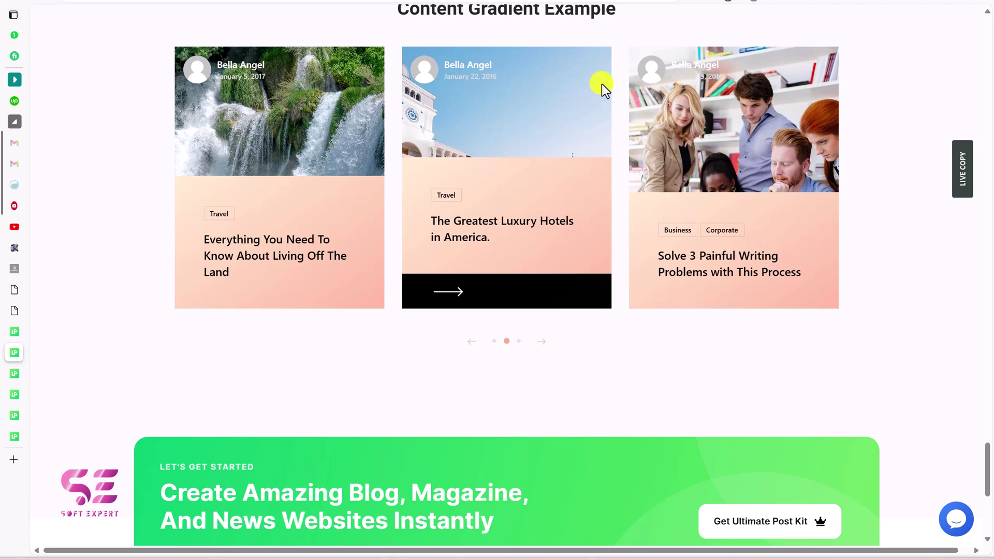
pyautogui.hotkey('ctrl', 'Tab')
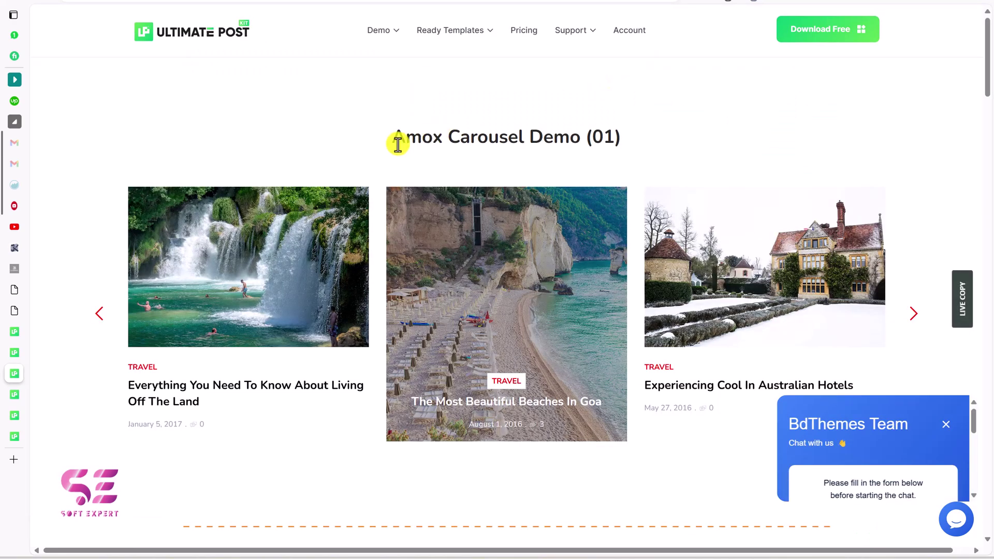
# Scroll through Amox Carousel demos 01–06 down to the food carousel
pyautogui.scroll(-1, 339, 302)
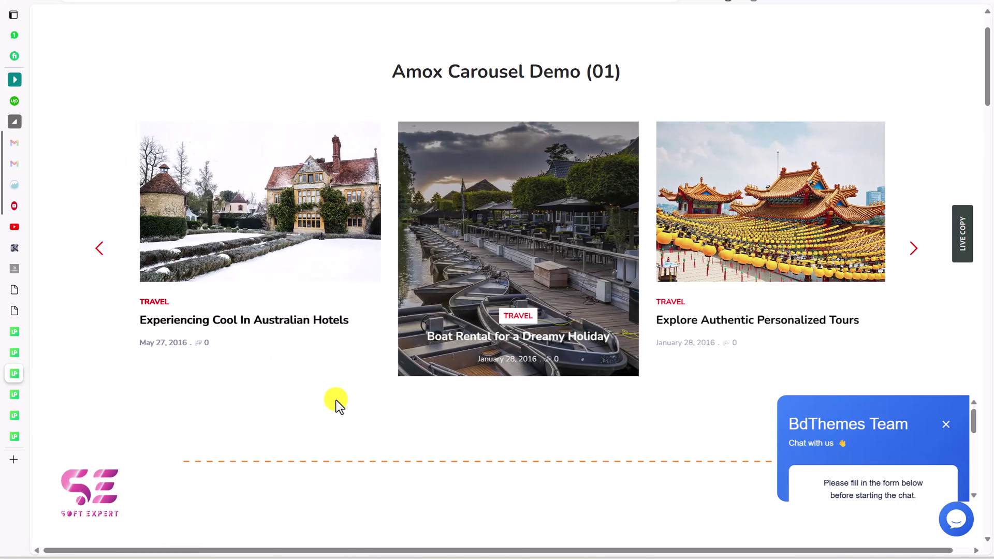
pyautogui.scroll(-10, 342, 413)
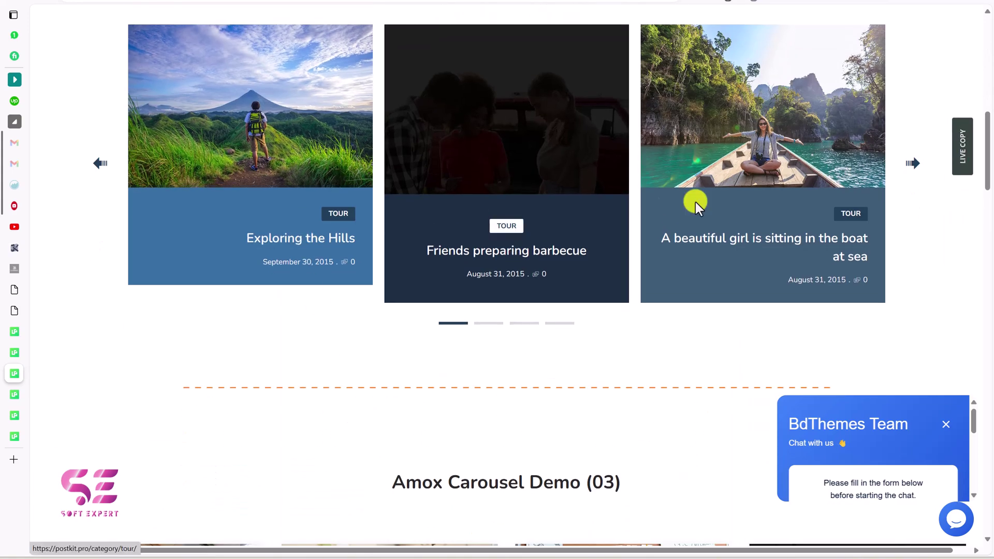
pyautogui.scroll(-10, 781, 207)
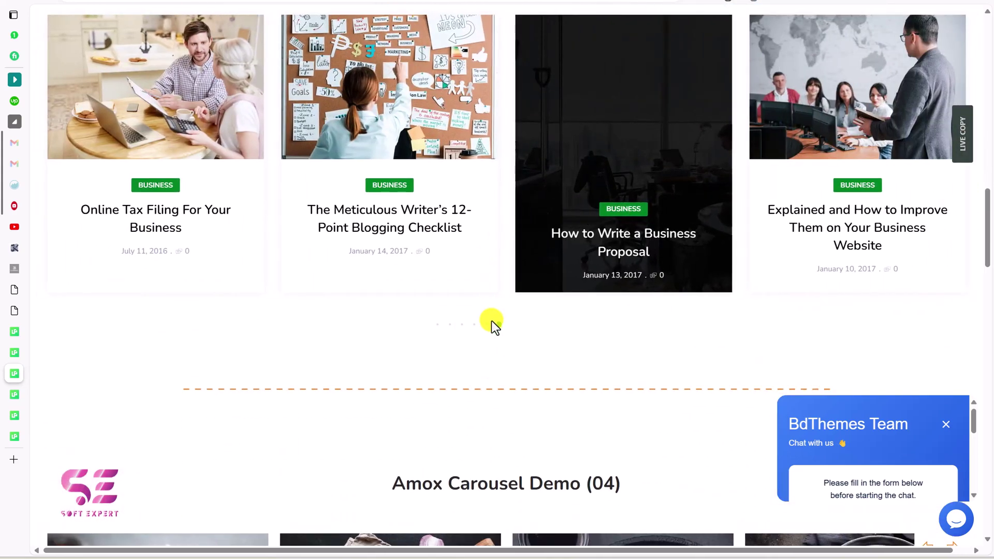
pyautogui.scroll(-5, 488, 327)
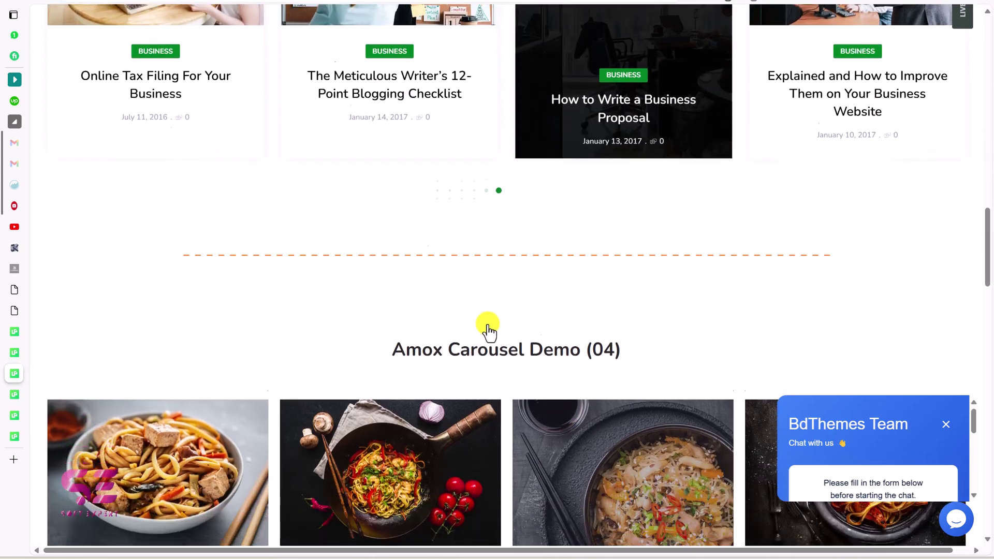
pyautogui.scroll(-2, 456, 316)
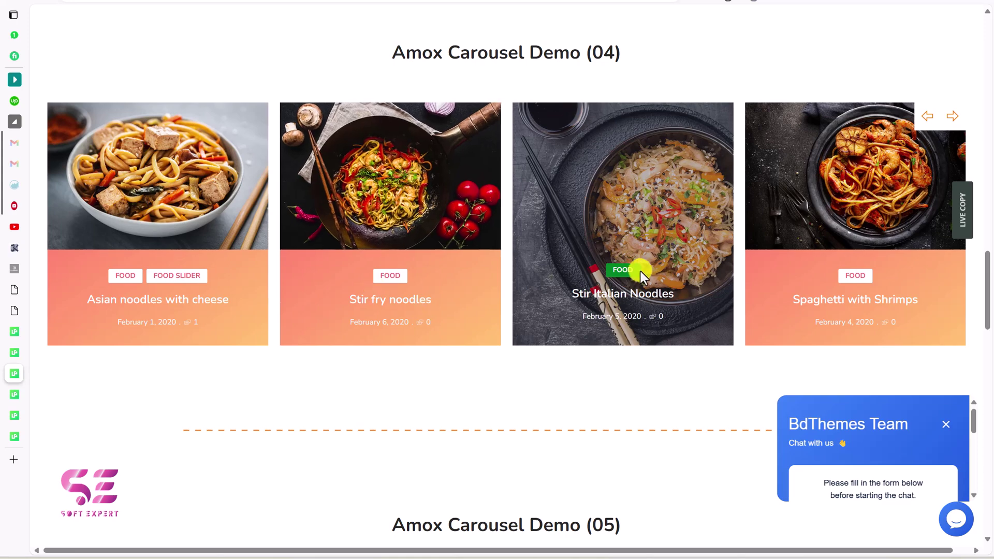
pyautogui.scroll(-12, 797, 257)
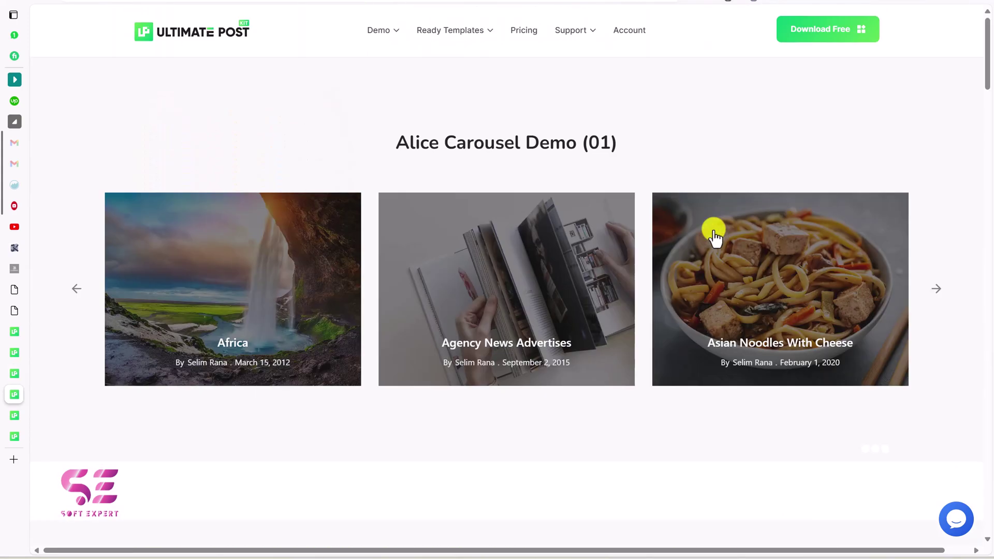
# Review Alice Carousel demos 03–07 down to the footer, then move to the Carbon Slider tab
pyautogui.hotkey('ctrl', 'Tab')
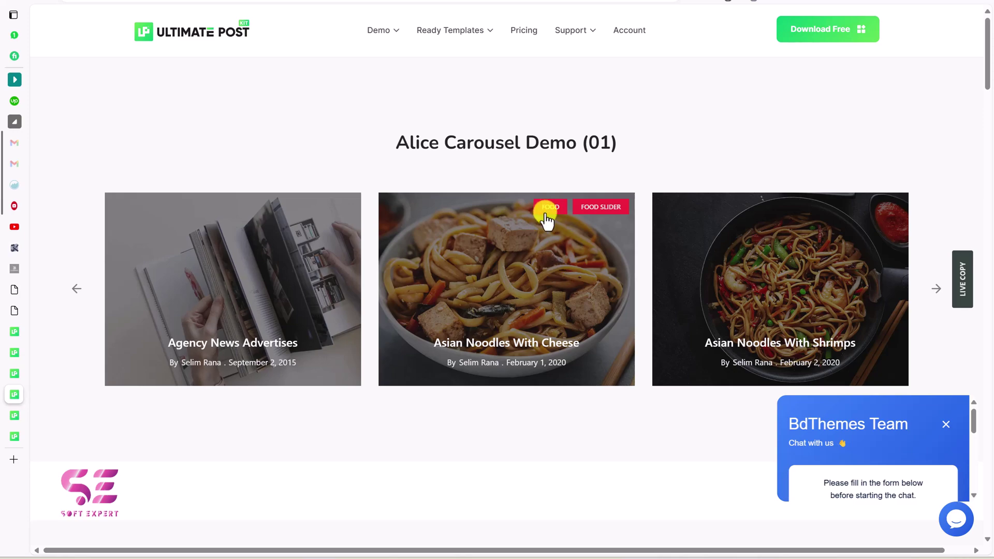
pyautogui.scroll(-7, 688, 230)
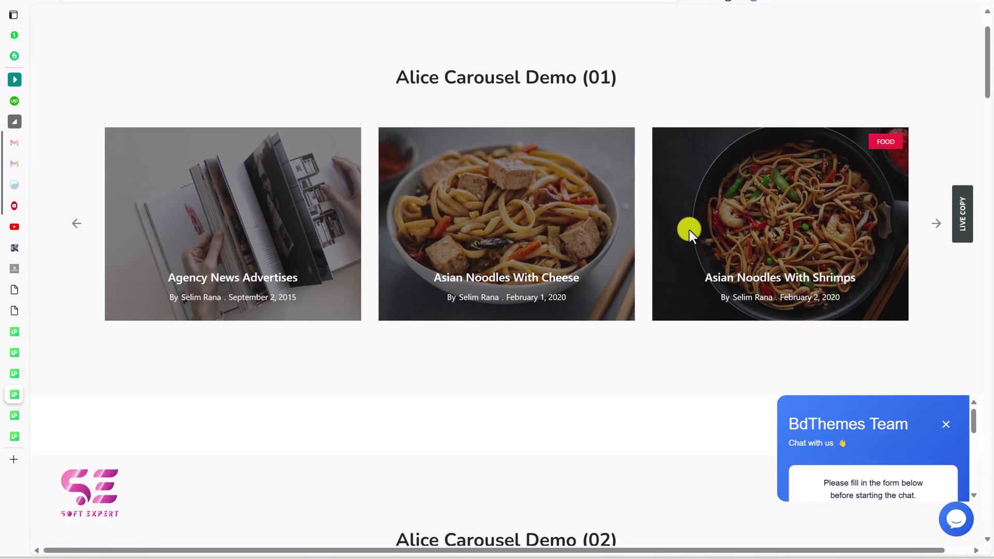
pyautogui.scroll(-3, 689, 230)
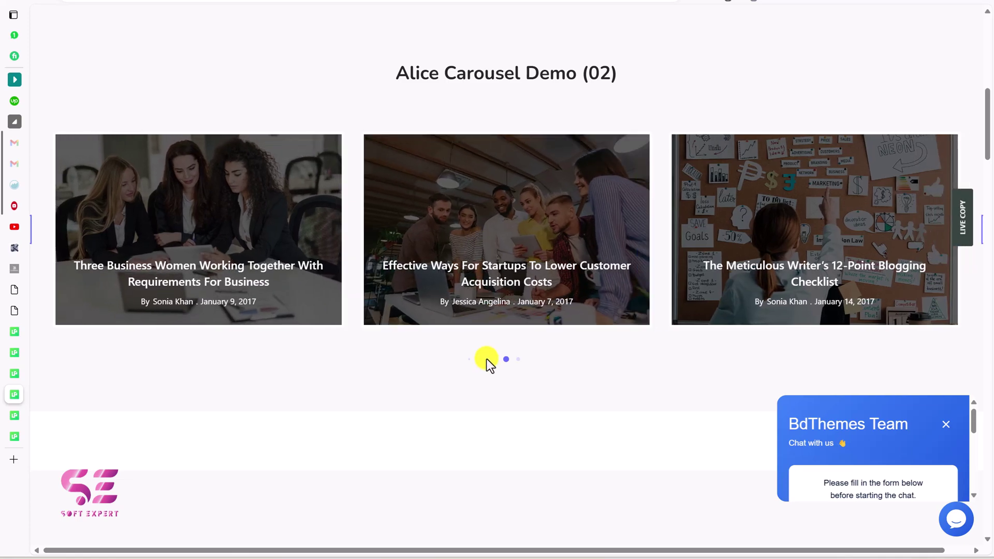
pyautogui.scroll(-6, 486, 360)
pyautogui.scroll(-3, 487, 358)
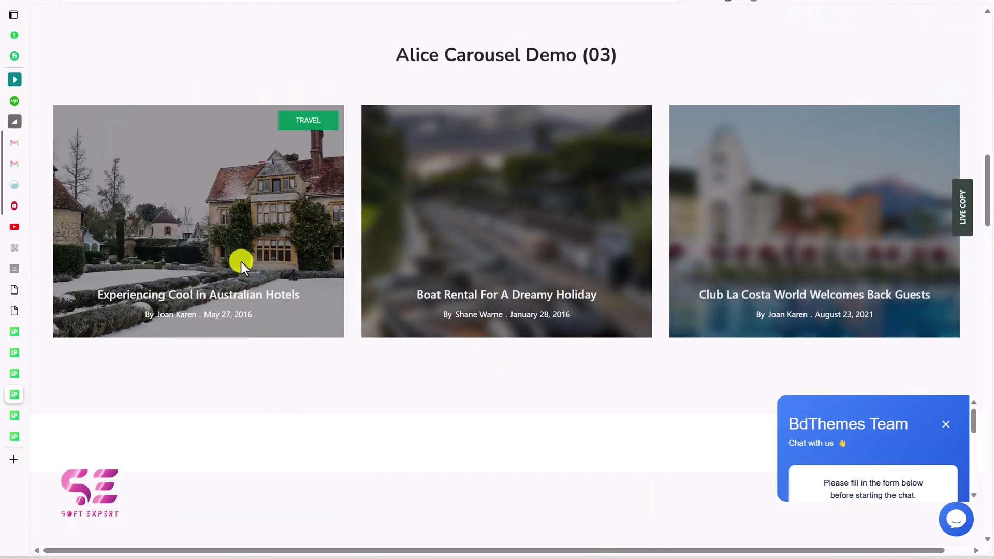
pyautogui.scroll(-13, 745, 229)
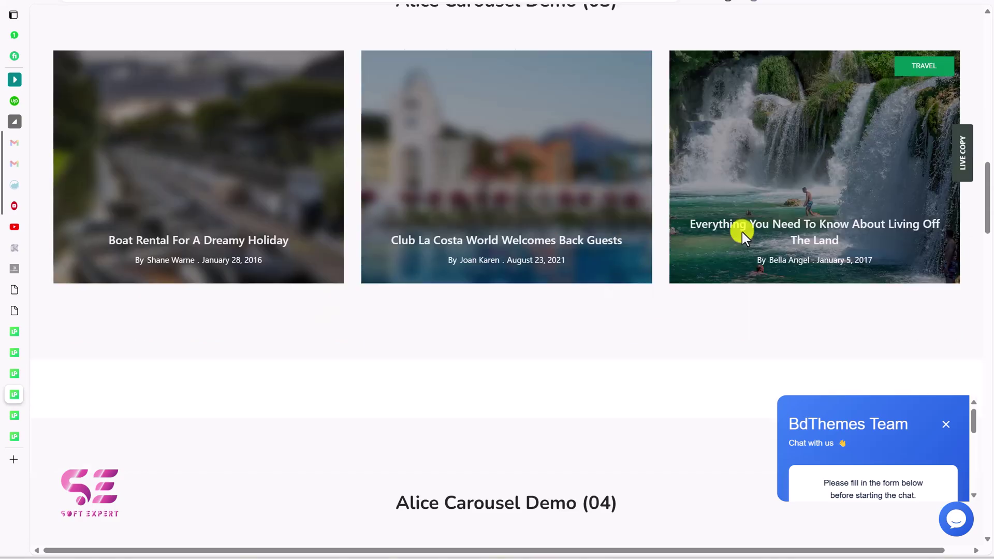
pyautogui.scroll(-8, 695, 264)
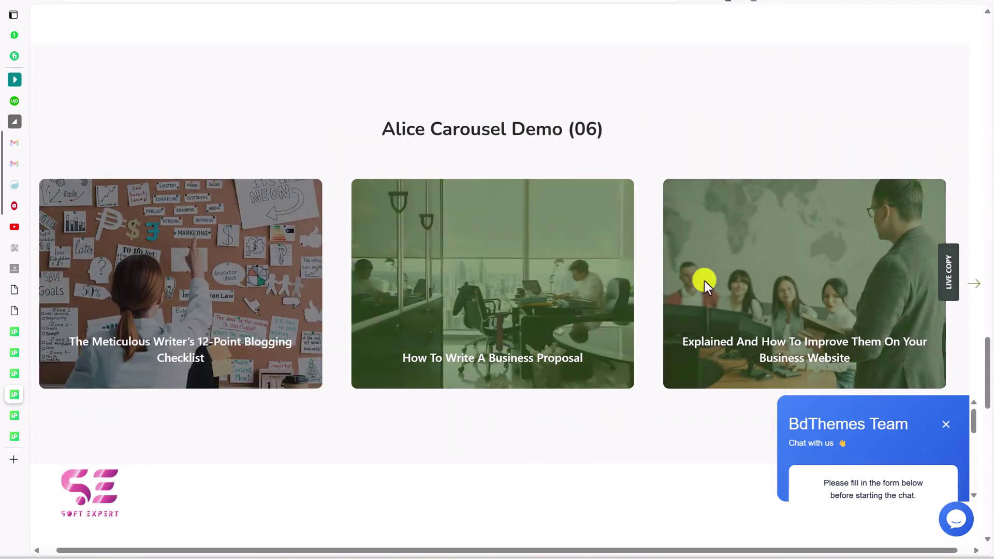
pyautogui.scroll(-5, 704, 281)
pyautogui.scroll(-3, 704, 281)
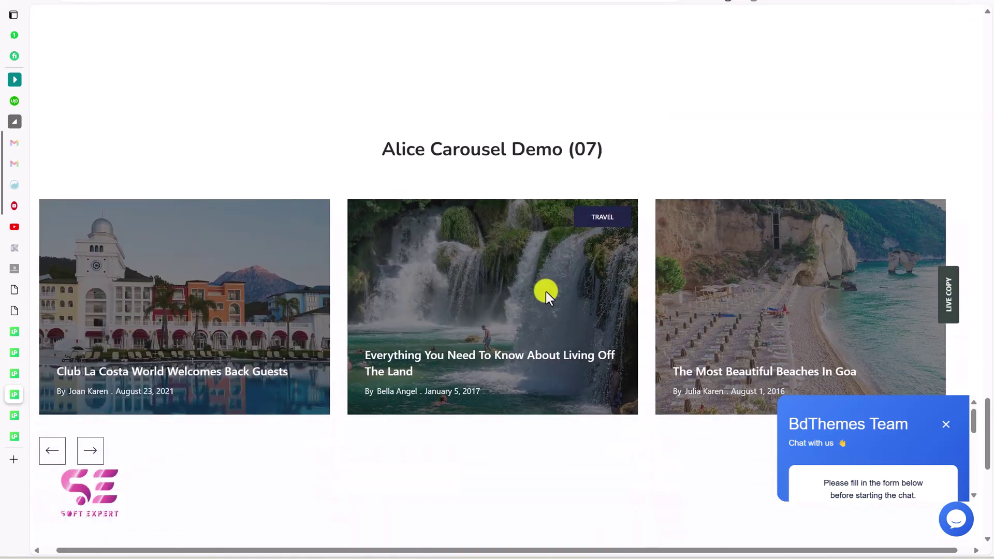
pyautogui.scroll(-2, 693, 287)
pyautogui.scroll(-5, 694, 287)
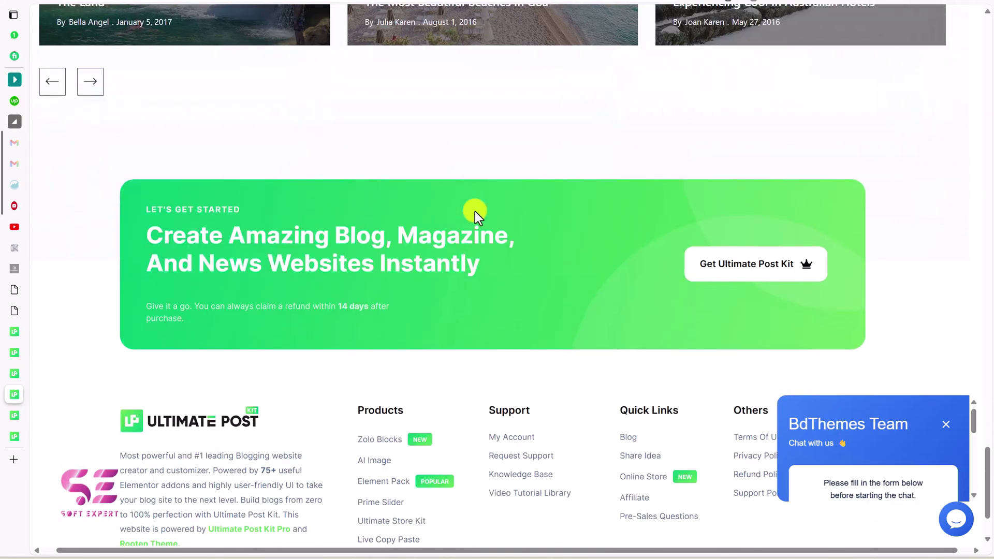
pyautogui.hotkey('ctrl', 'Tab')
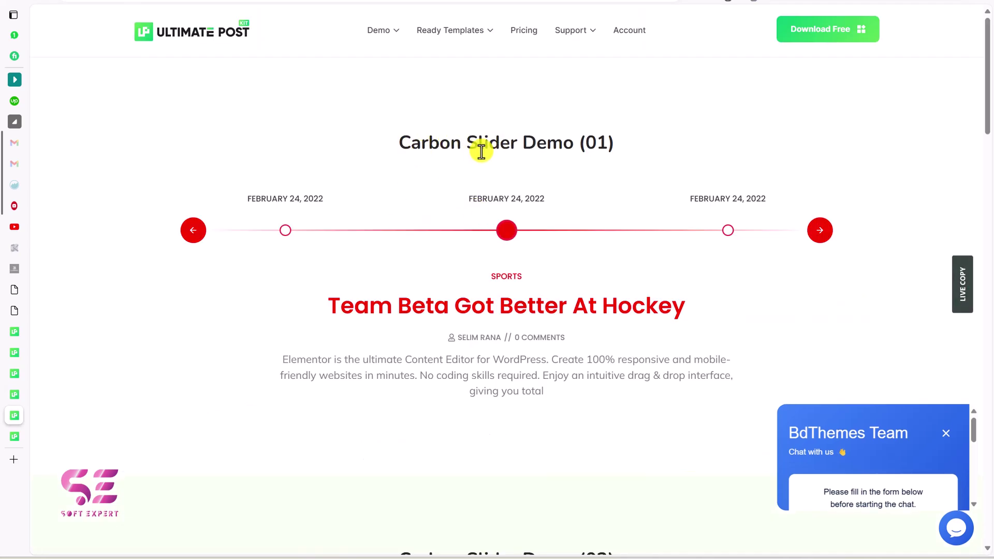
# Step Carbon Slider Demo (02) forward one slide and Demo (03) three slides to a cycling post
pyautogui.scroll(-8, 570, 349)
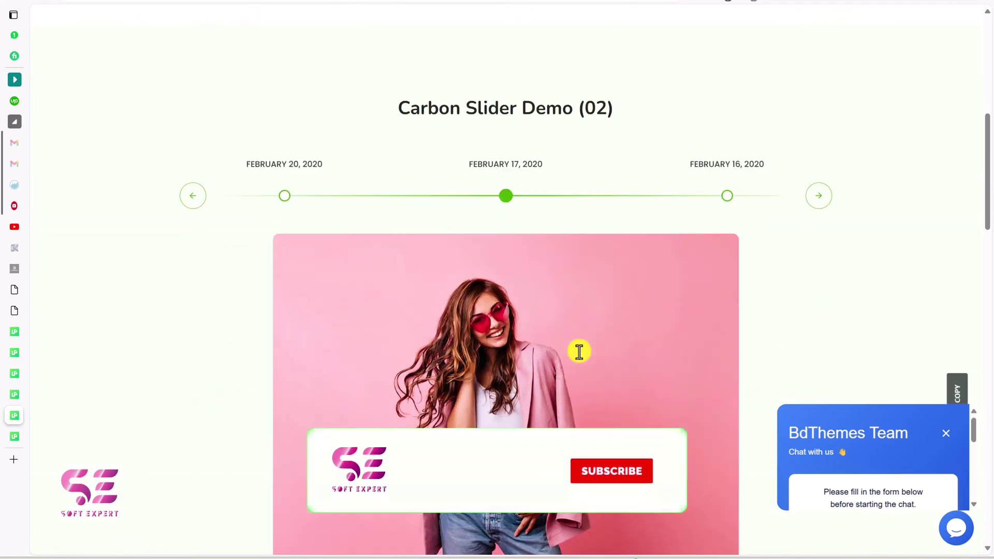
pyautogui.click(815, 198)
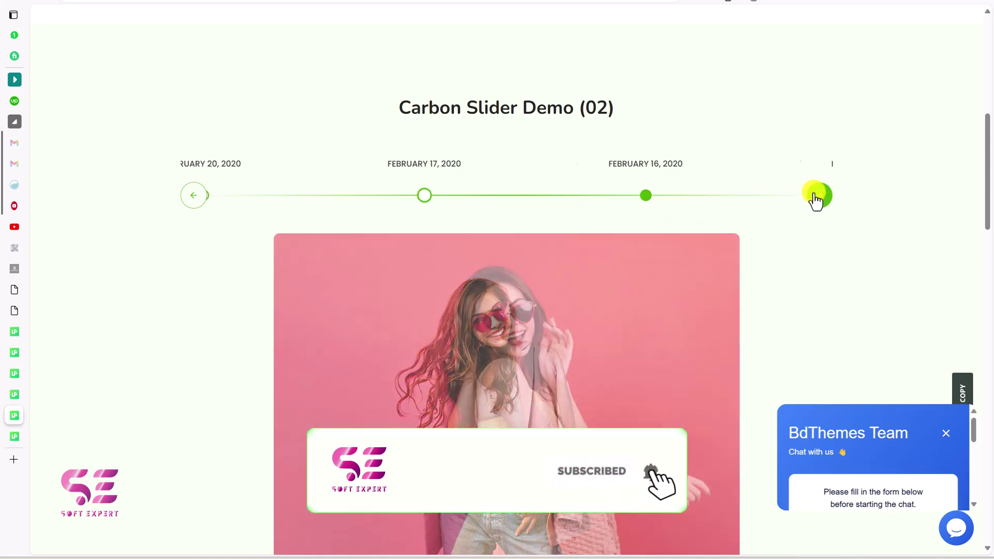
pyautogui.scroll(-10, 814, 200)
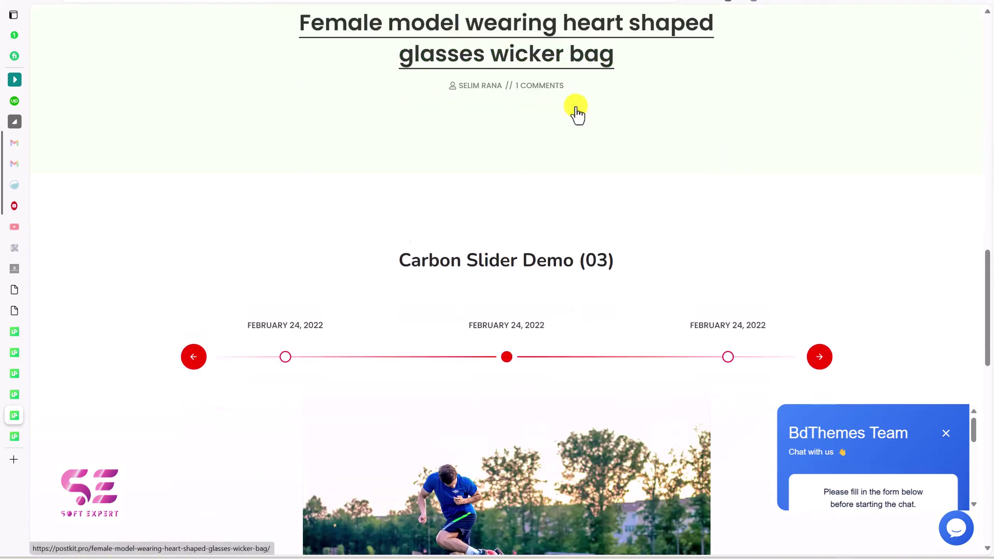
pyautogui.scroll(-2, 577, 114)
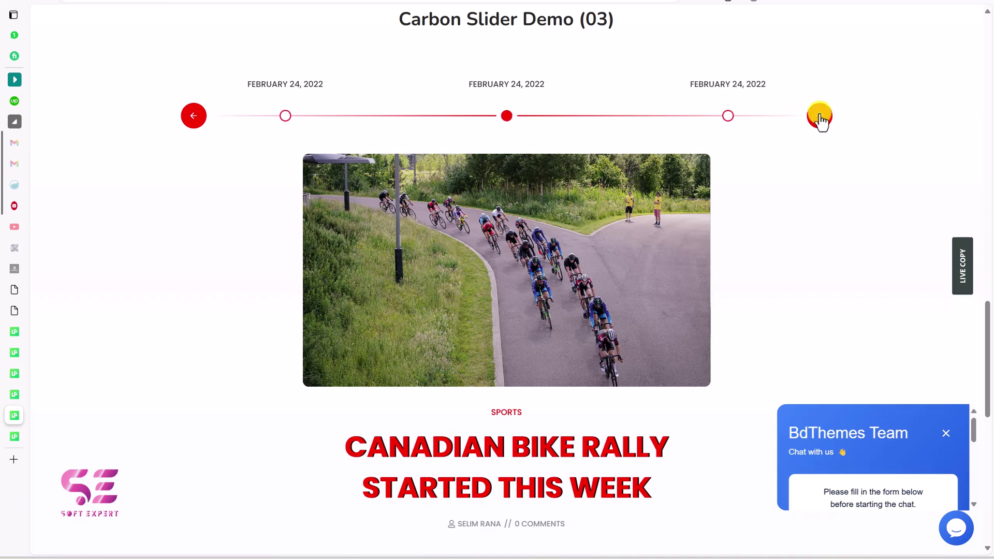
pyautogui.click(820, 116)
pyautogui.click(820, 116)
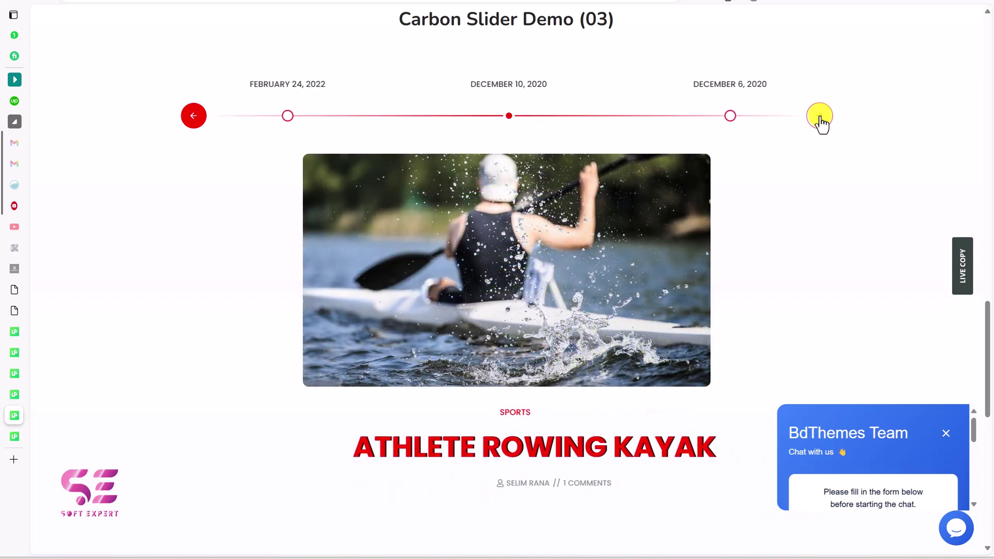
pyautogui.click(820, 116)
pyautogui.scroll(-3, 500, 206)
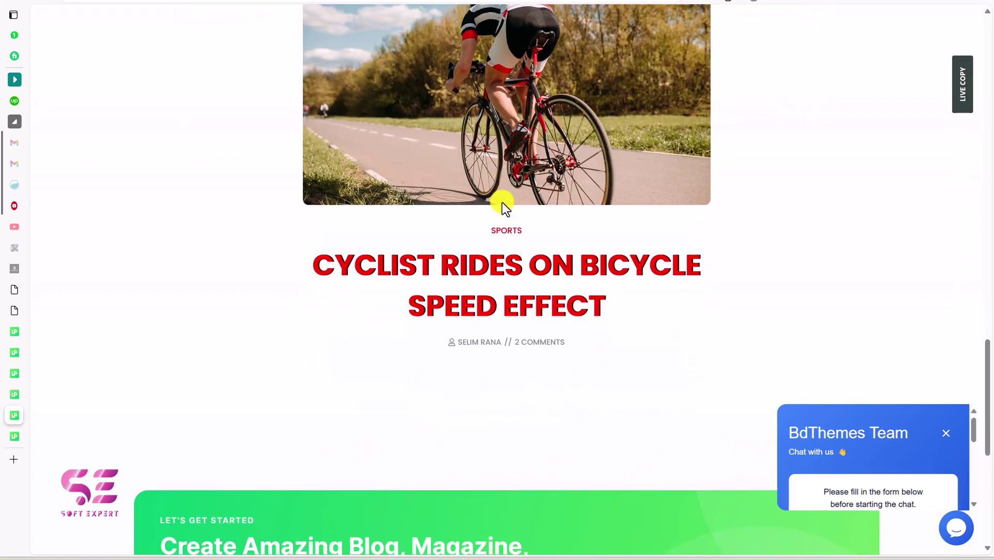
pyautogui.scroll(2, 503, 203)
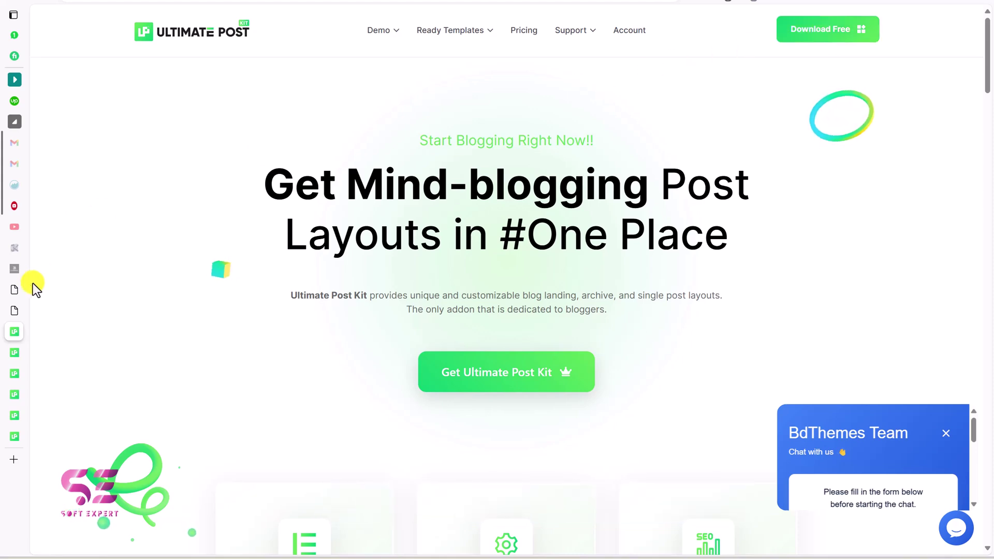
# In WordPress admin, go via Plugins > Add New Plugin to Ultimate Post Kit > Core Widgets
pyautogui.click(14, 289)
pyautogui.moveTo(67, 430)
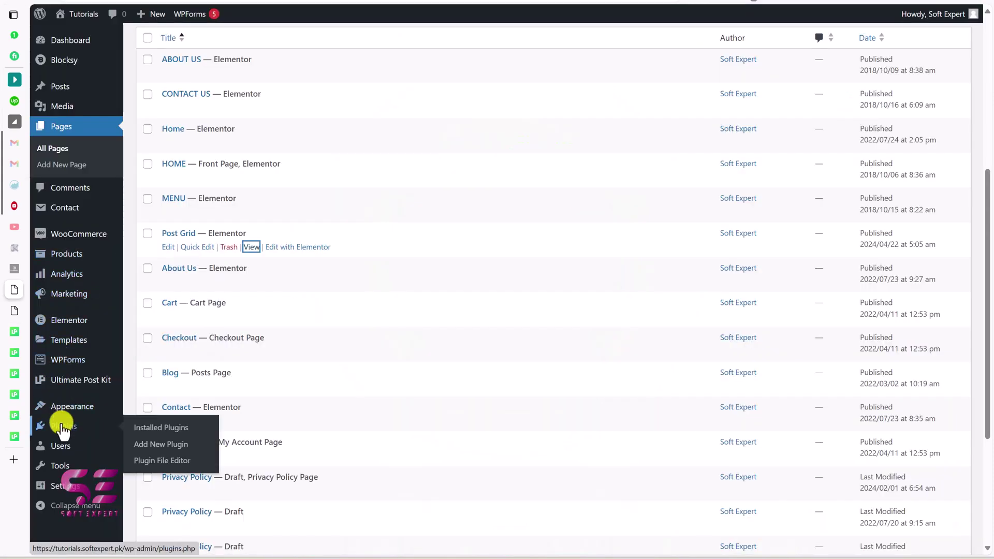
pyautogui.click(146, 446)
pyautogui.click(254, 46)
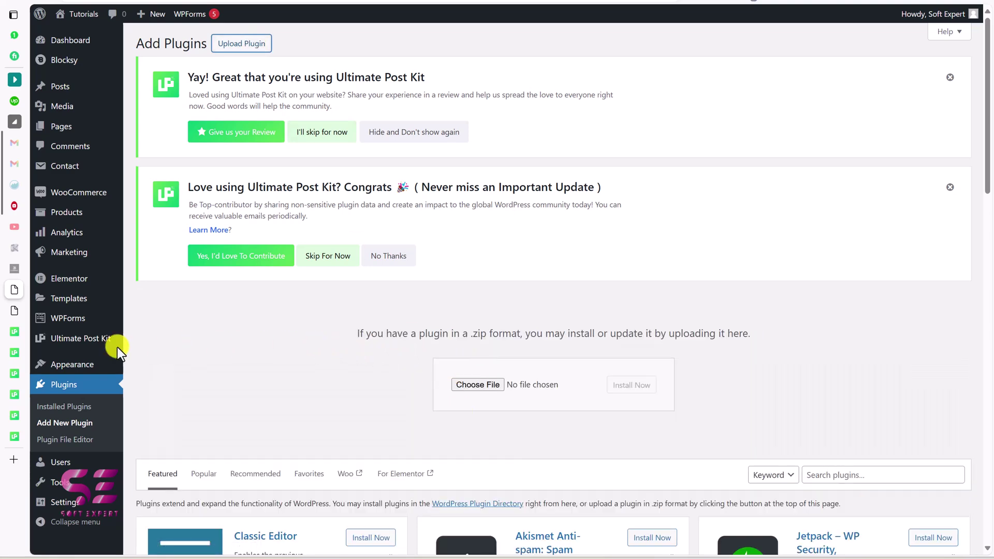
pyautogui.moveTo(121, 341)
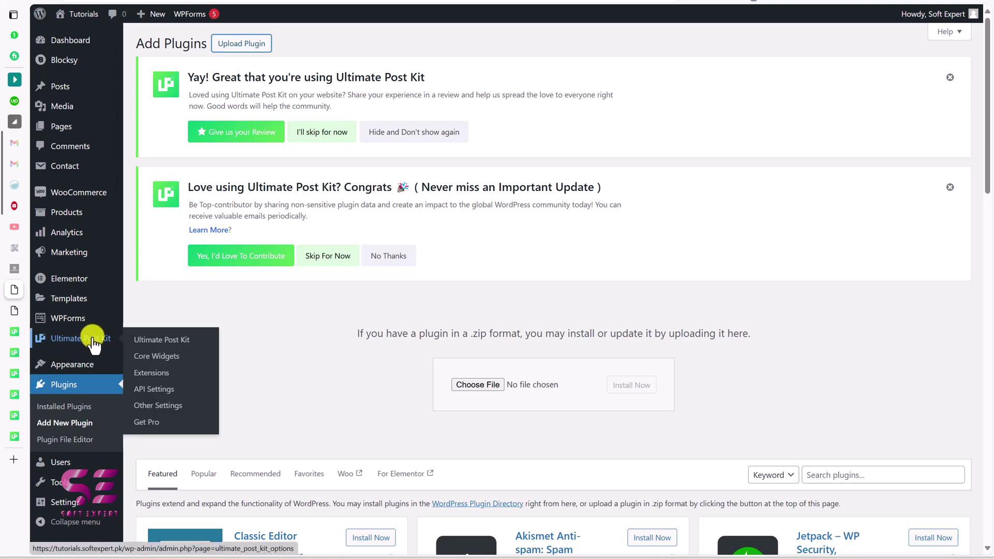
pyautogui.click(147, 362)
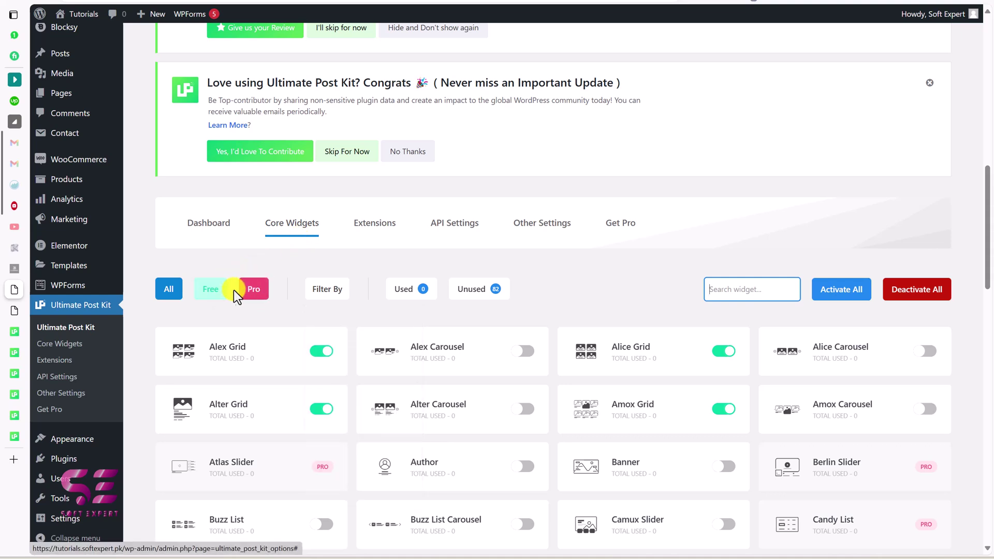
# Filter to free widgets and enable Alice, Amox, Alex and Alter Carousel
pyautogui.click(213, 293)
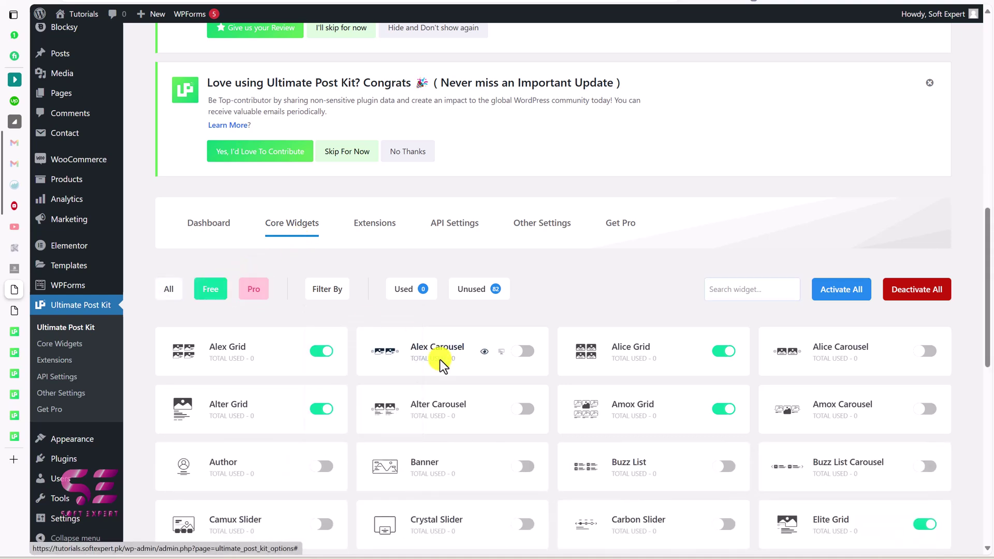
pyautogui.scroll(-2, 441, 365)
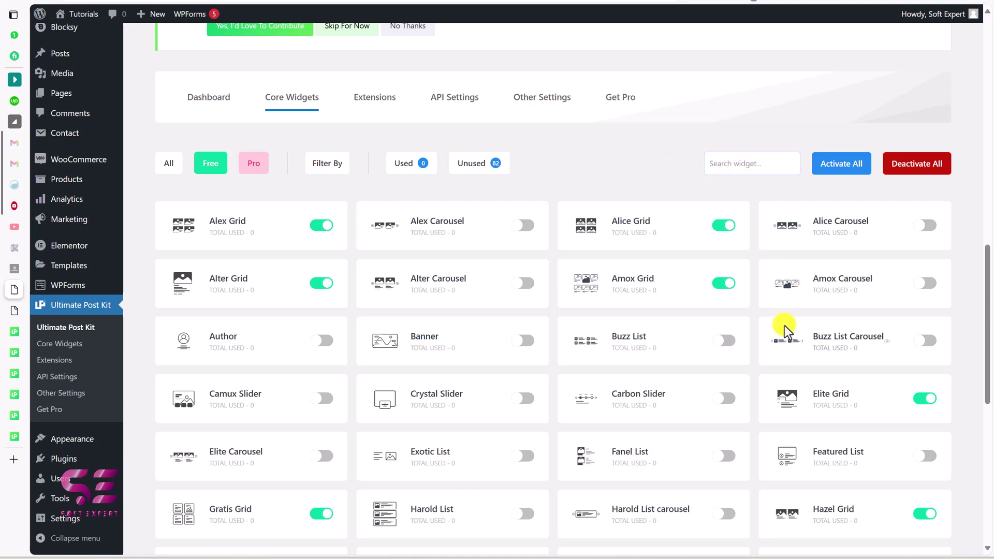
pyautogui.scroll(-1, 784, 325)
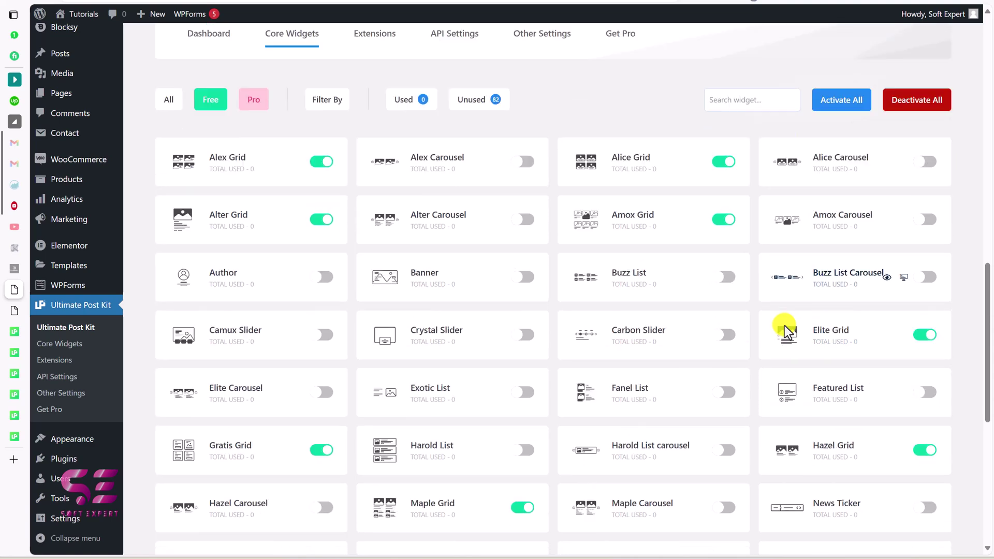
pyautogui.click(927, 161)
pyautogui.click(928, 221)
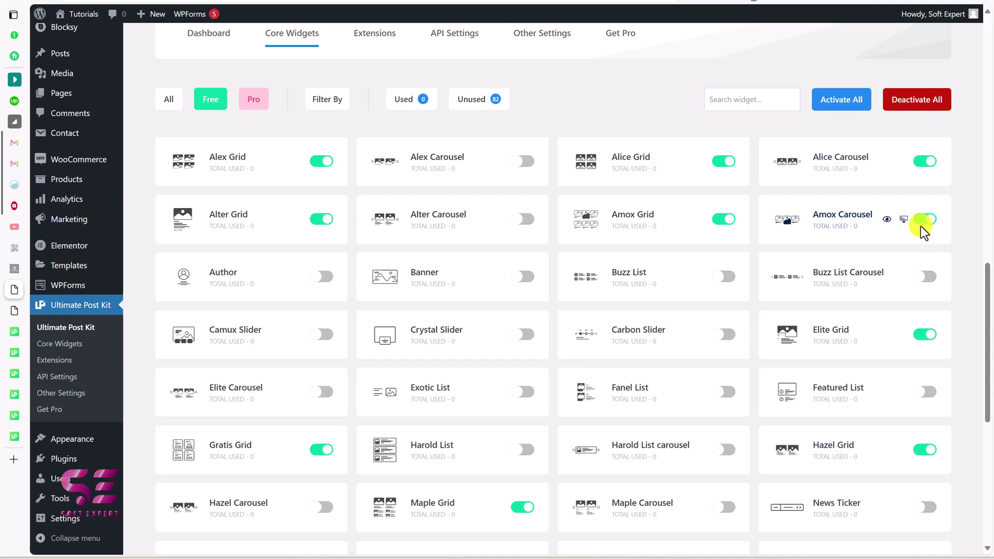
pyautogui.click(523, 163)
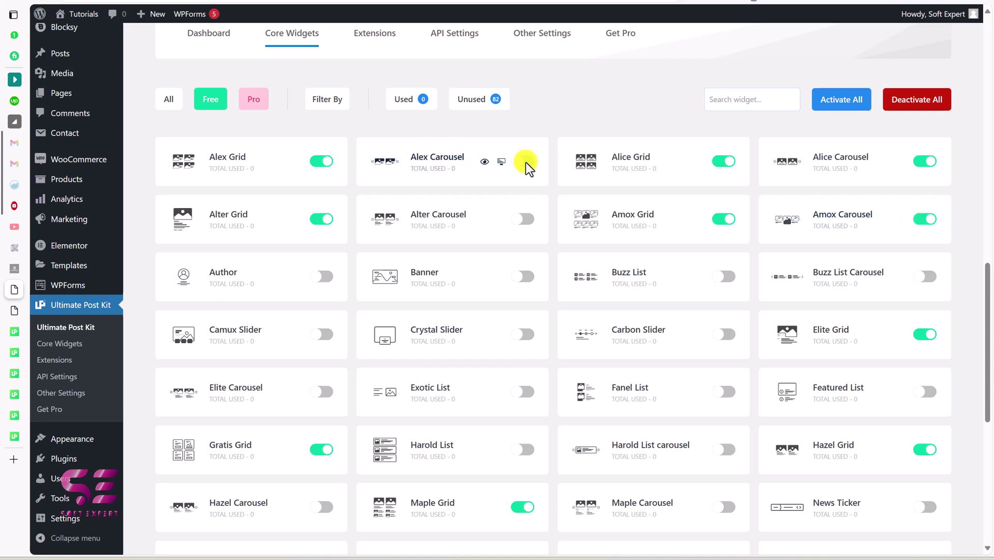
pyautogui.click(521, 218)
# Enable Camux Slider, Elite Carousel and Hazel Carousel, save settings, and return to the Post Grid tab
pyautogui.scroll(-1, 489, 326)
pyautogui.click(321, 290)
pyautogui.click(321, 348)
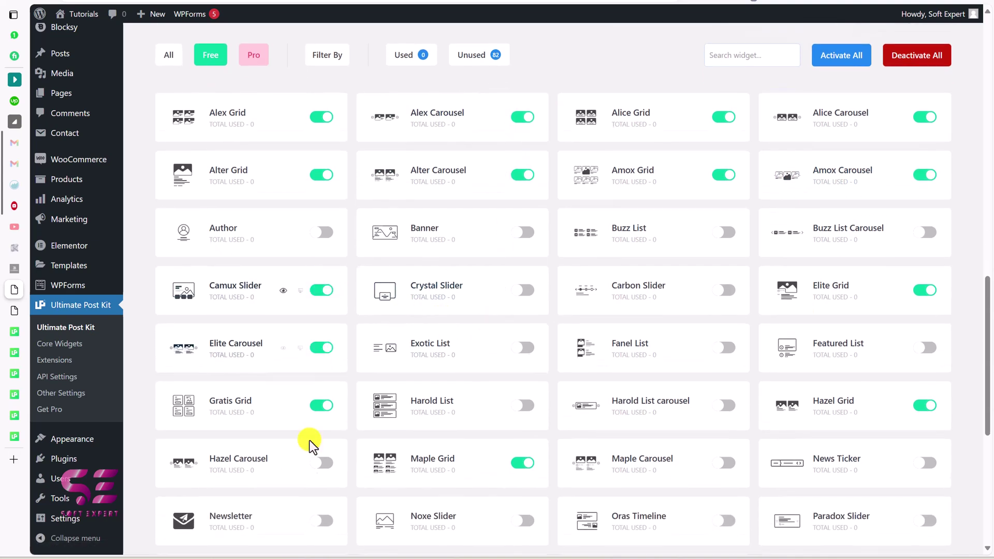
pyautogui.click(320, 464)
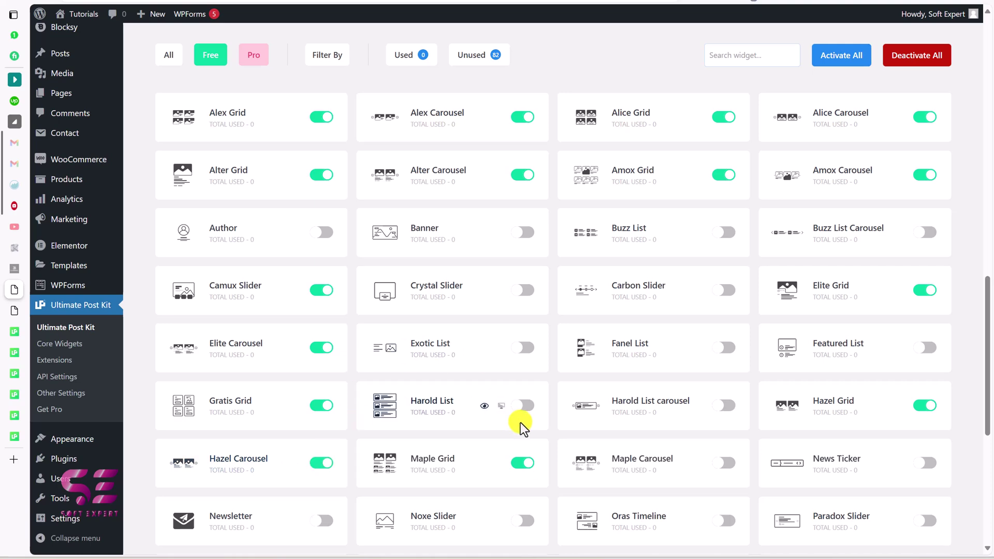
pyautogui.scroll(-3, 695, 195)
pyautogui.scroll(-4, 714, 205)
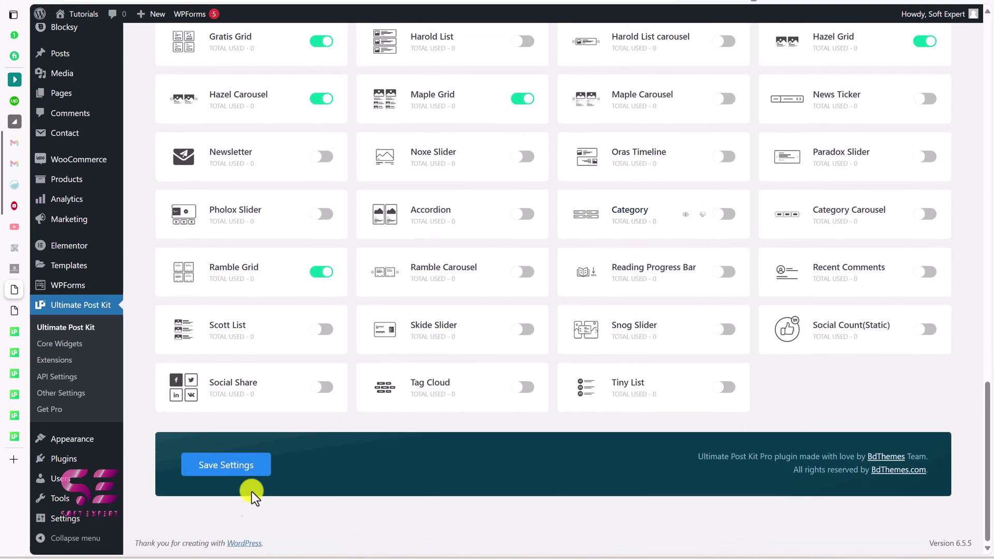
pyautogui.click(244, 469)
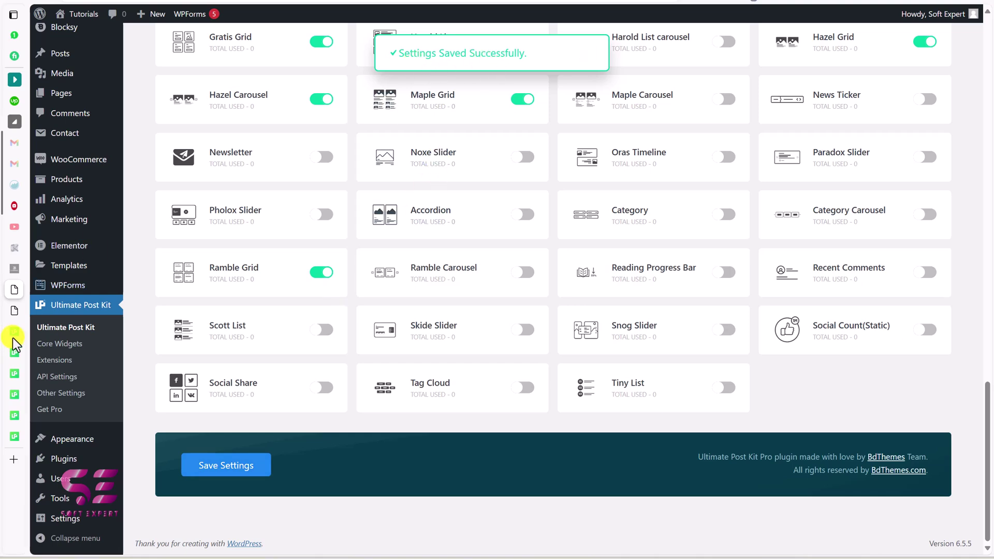
pyautogui.click(14, 311)
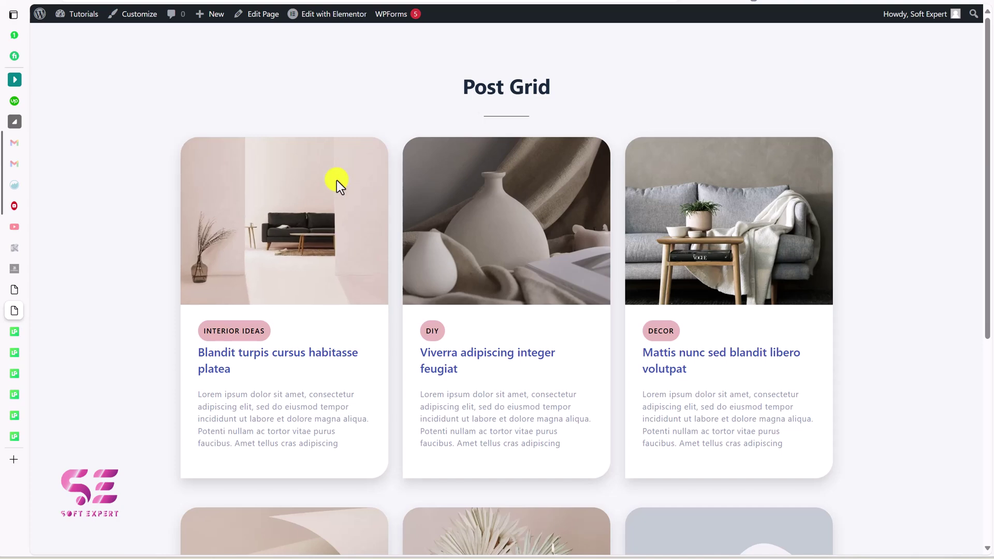
# Open the Post Grid page in Elementor and duplicate its Post Grid section
pyautogui.click(330, 16)
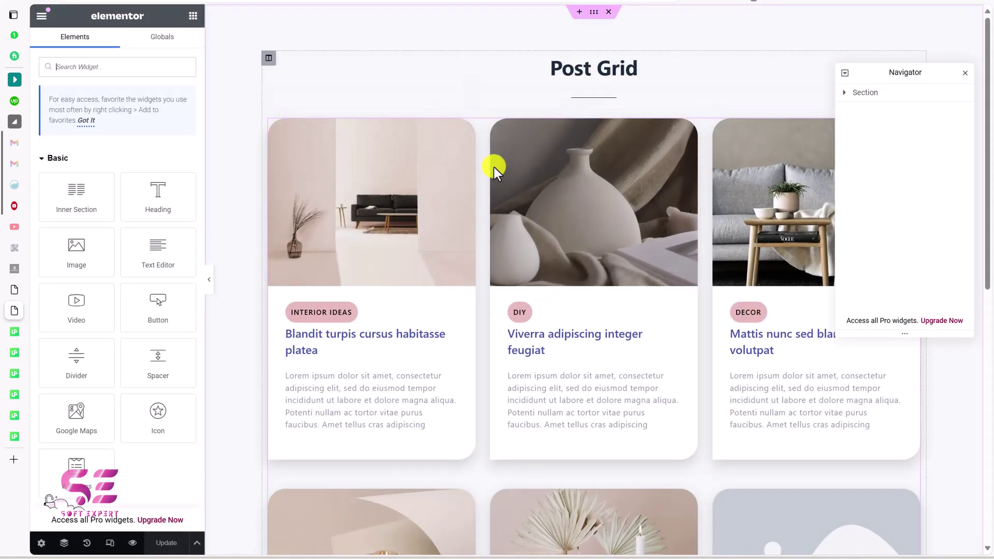
pyautogui.scroll(-10, 489, 223)
pyautogui.scroll(10, 490, 223)
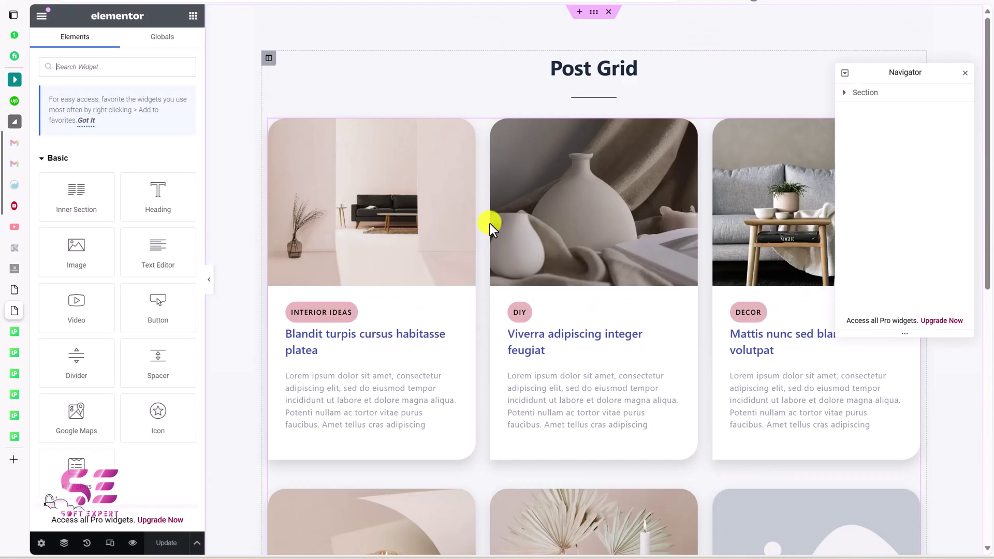
pyautogui.rightClick(595, 12)
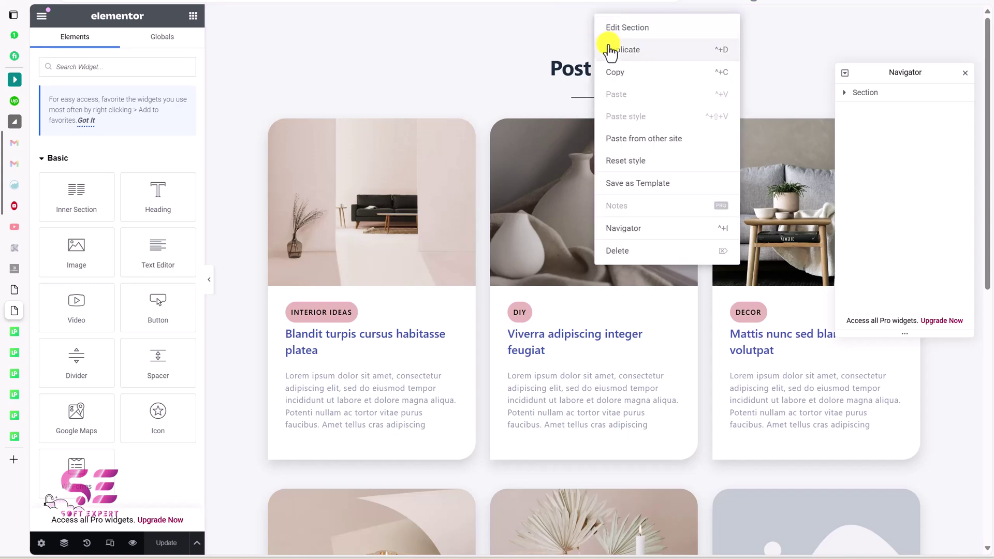
pyautogui.click(610, 50)
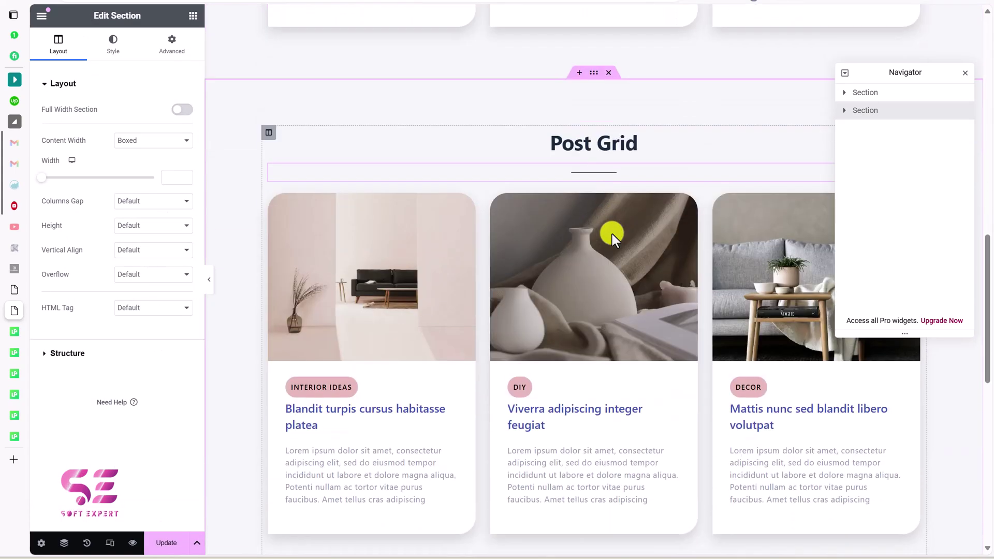
# Retitle the copied heading 'Post Carousel/Slider' and delete its Alter Grid widget
pyautogui.click(589, 144)
pyautogui.click(124, 133)
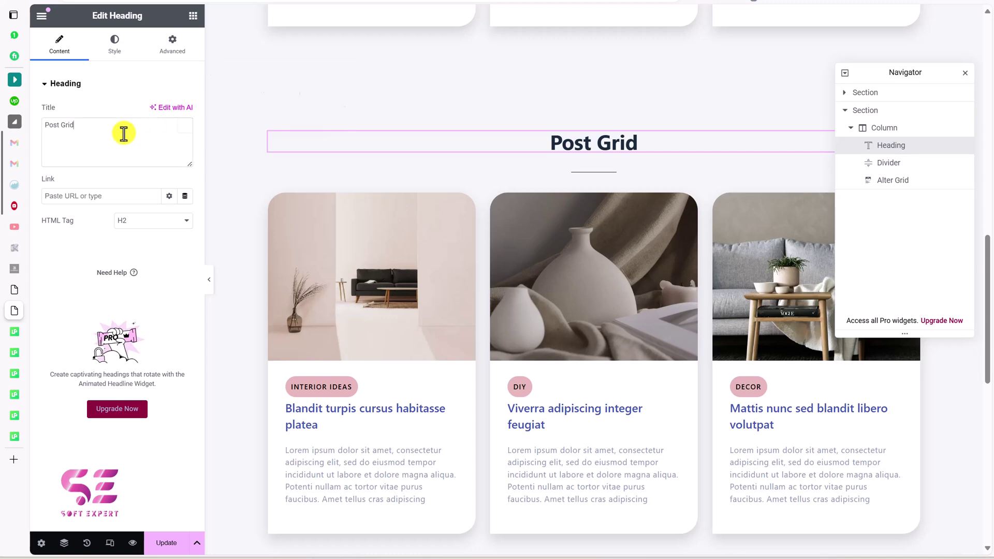
pyautogui.press('BackSpace')
pyautogui.press('BackSpace')
pyautogui.press('BackSpace')
pyautogui.press('BackSpace')
pyautogui.write('Carousel/')
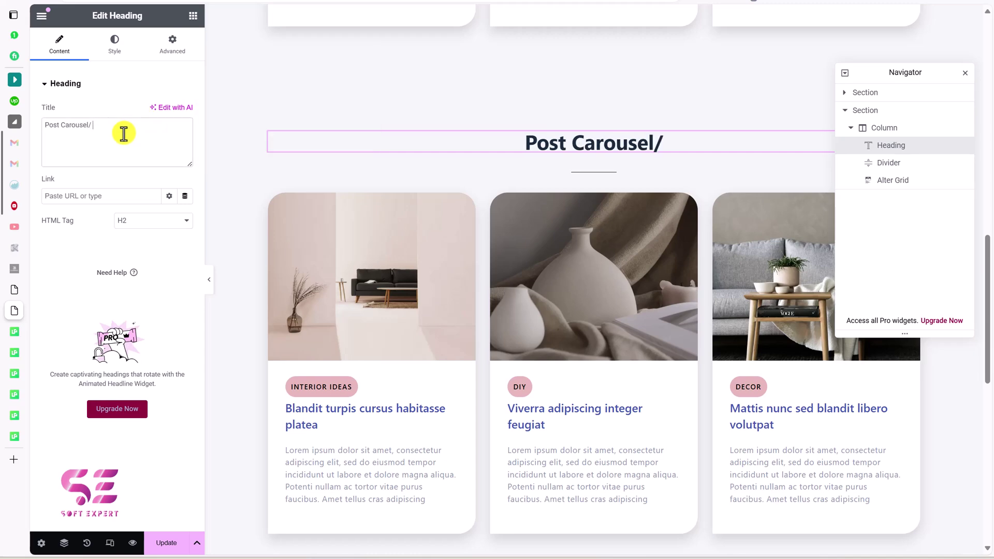
pyautogui.write('Slider')
pyautogui.rightClick(483, 210)
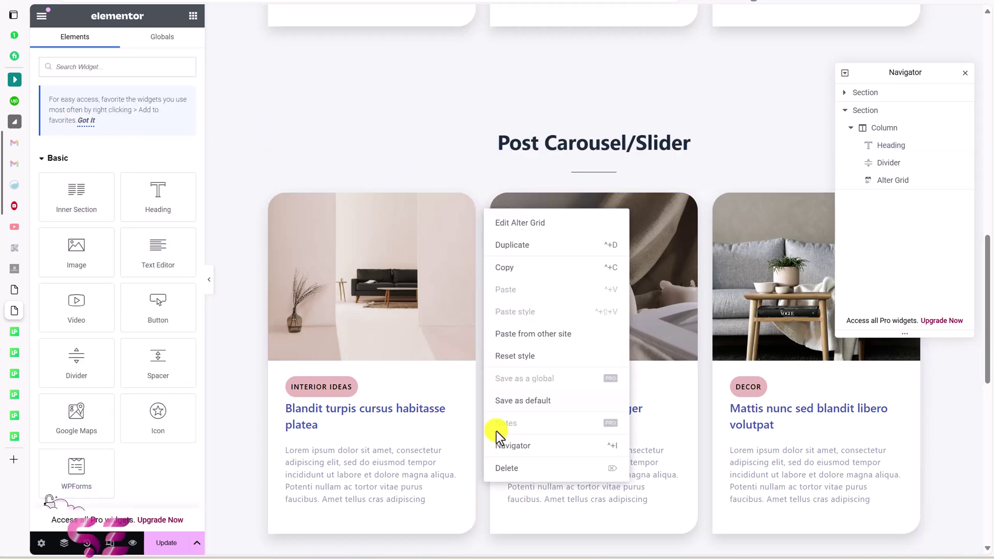
pyautogui.click(513, 468)
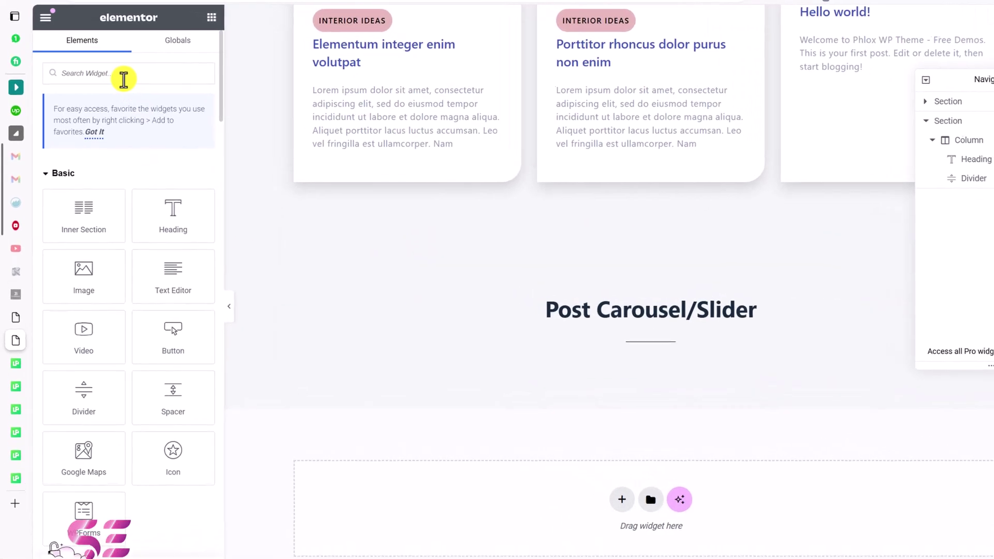
# Search widgets for 'carou' and drop an Alex Carousel into the empty area under the heading
pyautogui.write('carou')
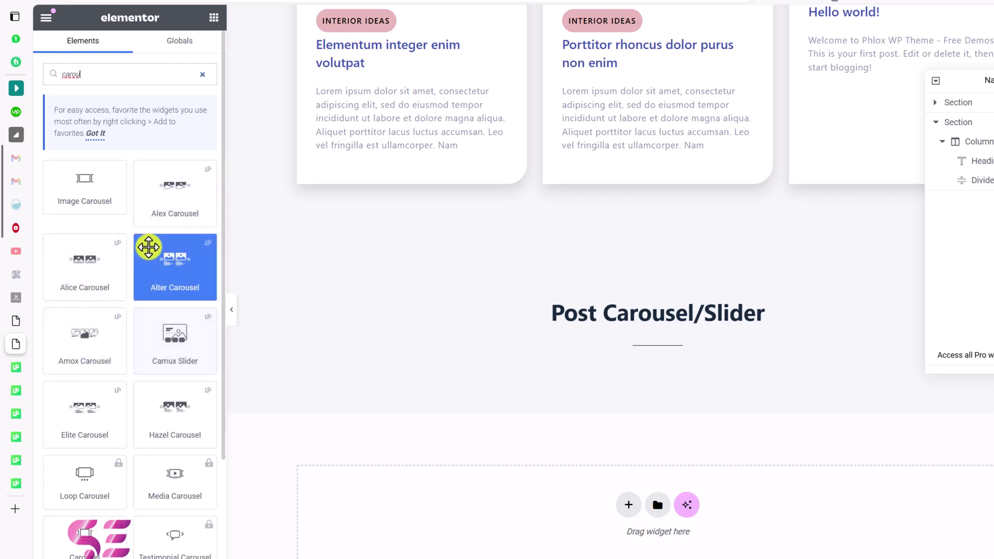
pyautogui.moveTo(171, 196); pyautogui.dragTo(448, 321)
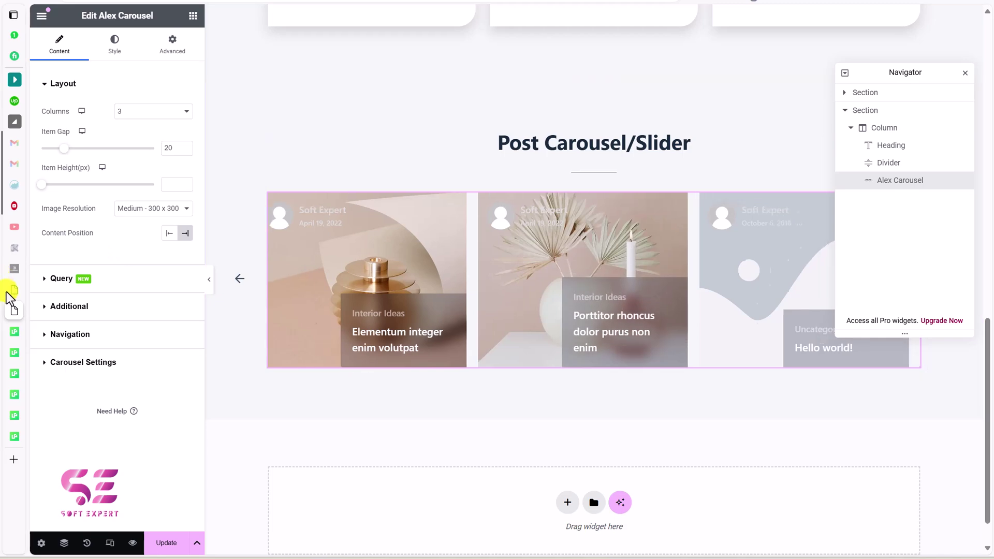
pyautogui.click(29, 294)
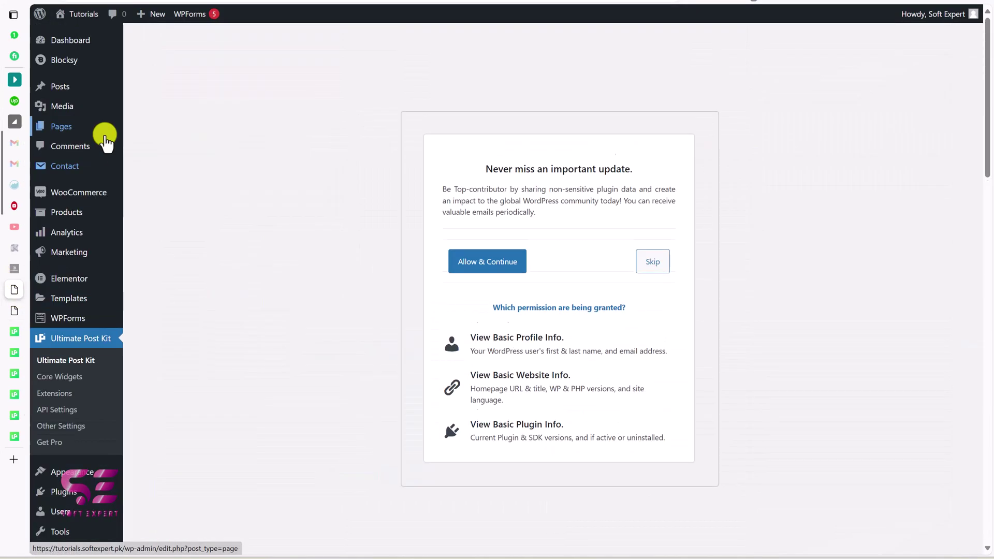
pyautogui.click(57, 92)
pyautogui.scroll(-2, 267, 367)
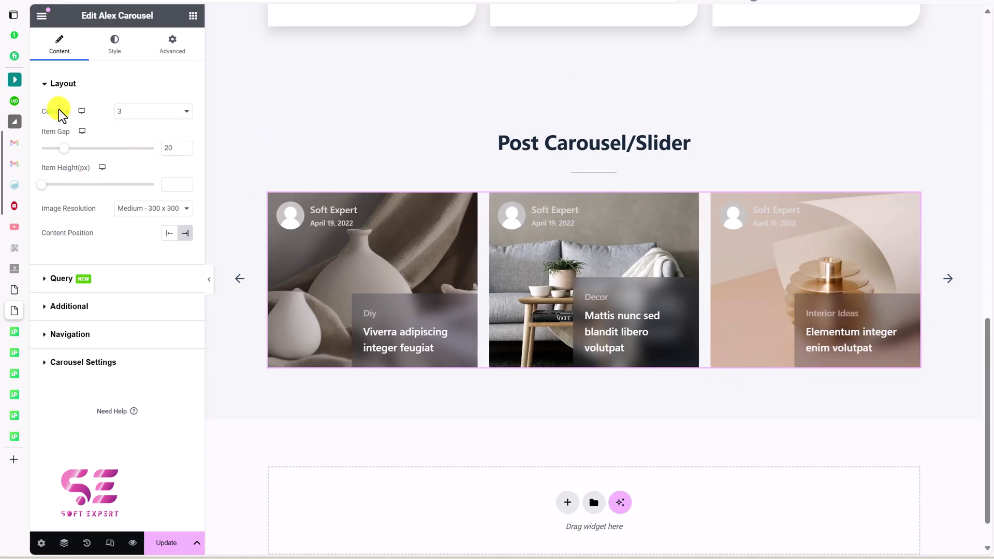
# Set the Alex Carousel to 3 columns after briefly trying 4
pyautogui.click(129, 113)
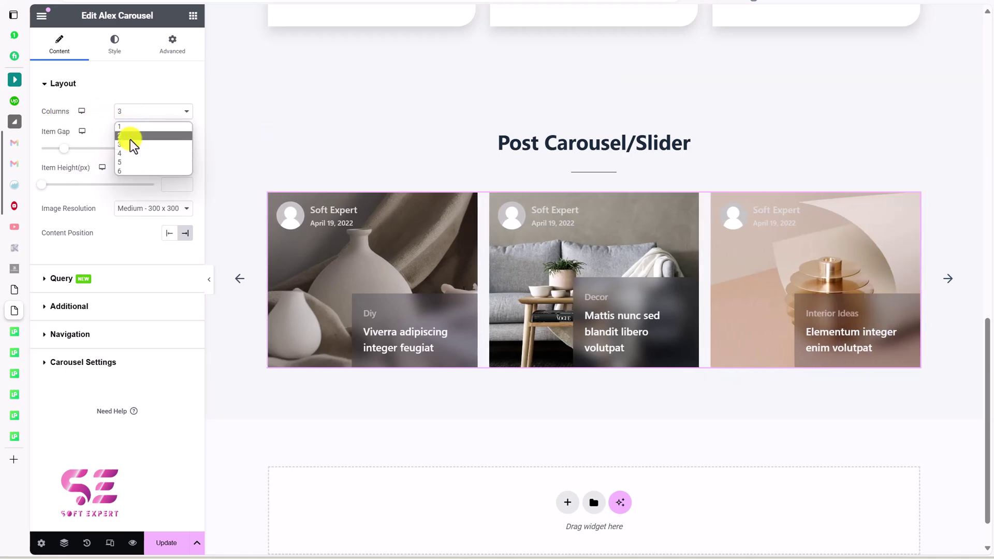
pyautogui.click(127, 154)
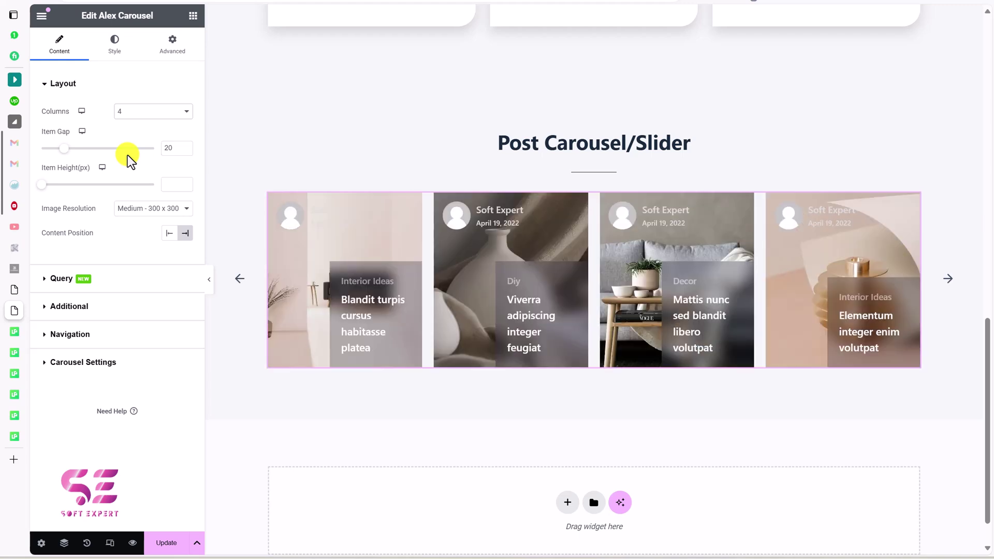
pyautogui.click(155, 111)
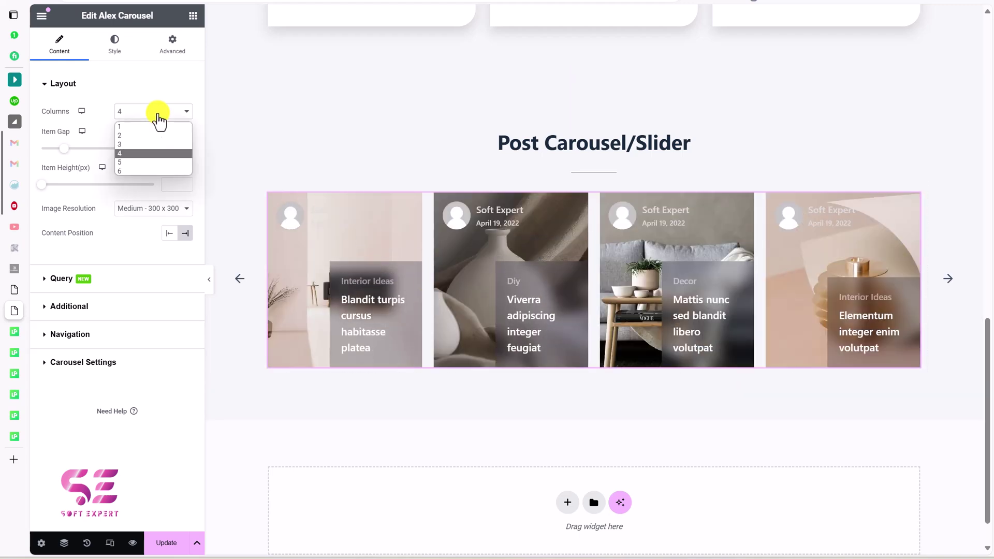
pyautogui.click(133, 140)
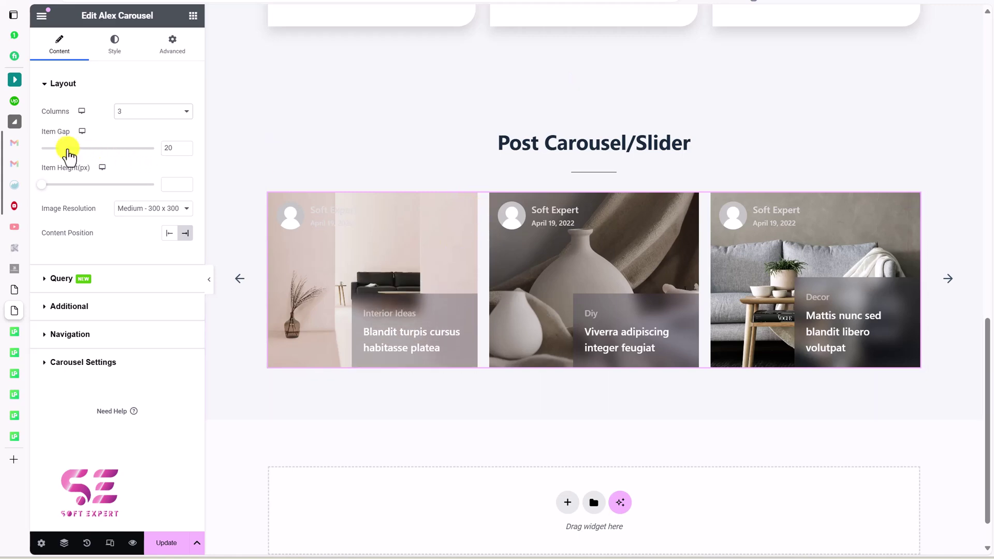
# Set item gap to 30, item height to 467 px and image resolution to Large 1024 x 1024
pyautogui.moveTo(71, 148); pyautogui.dragTo(80, 149)
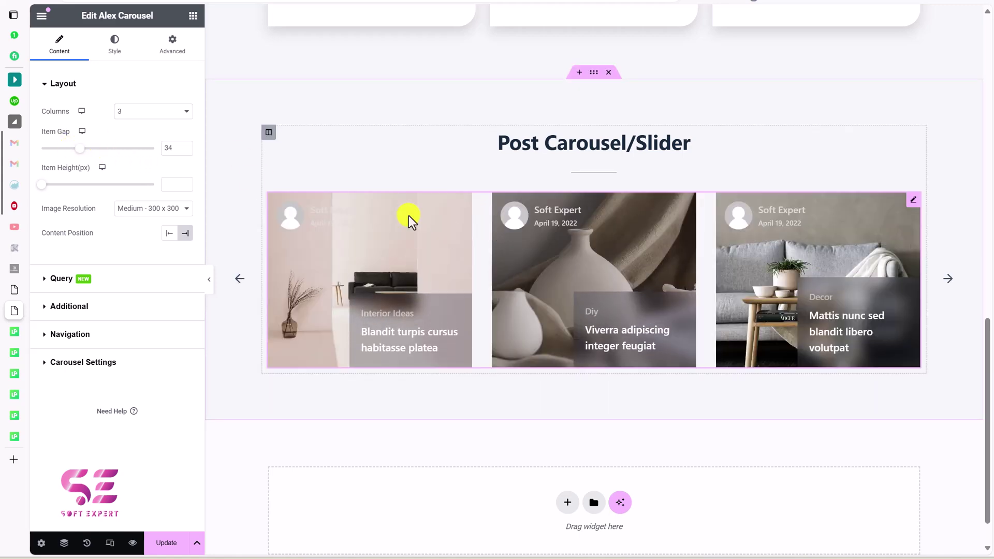
pyautogui.click(170, 150)
pyautogui.write('30')
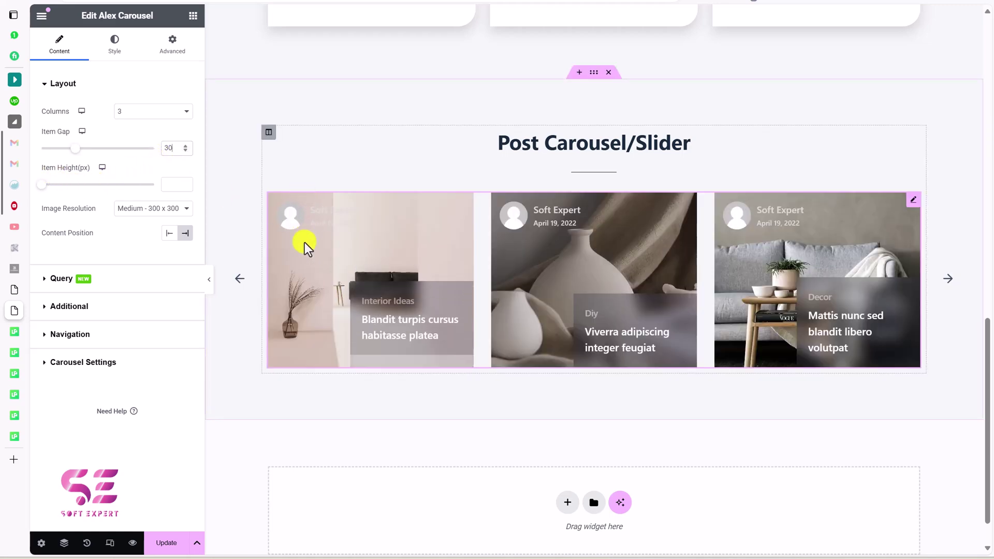
pyautogui.moveTo(43, 185); pyautogui.dragTo(117, 199)
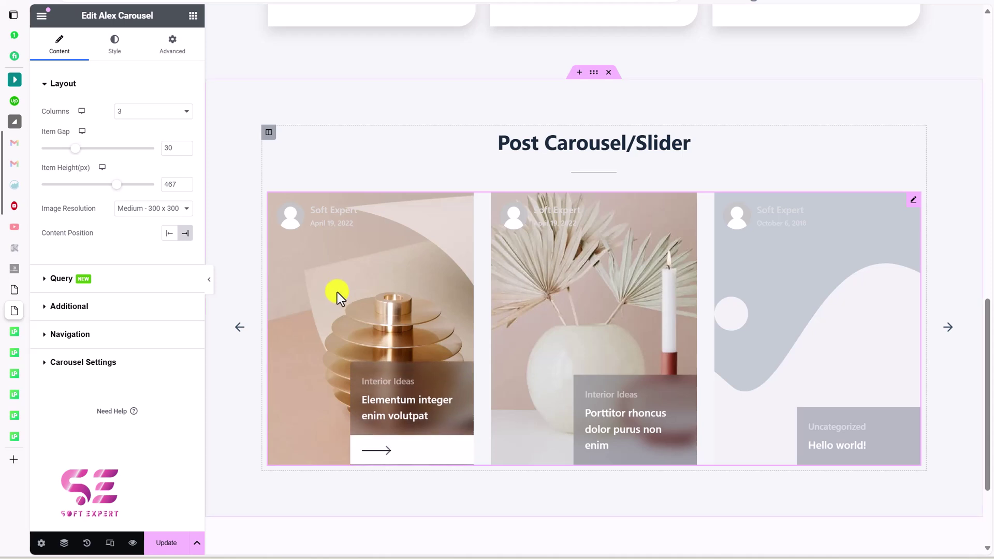
pyautogui.click(135, 217)
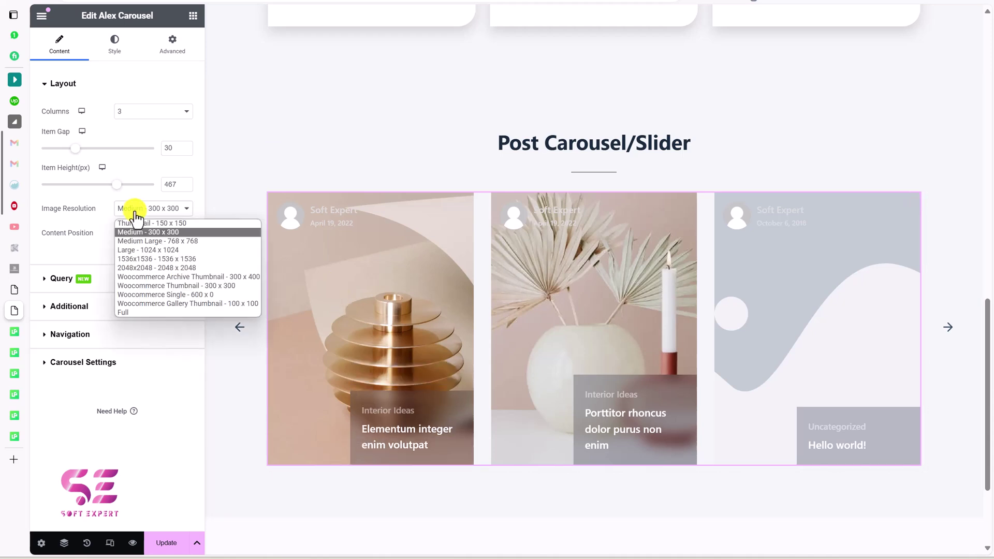
pyautogui.click(121, 254)
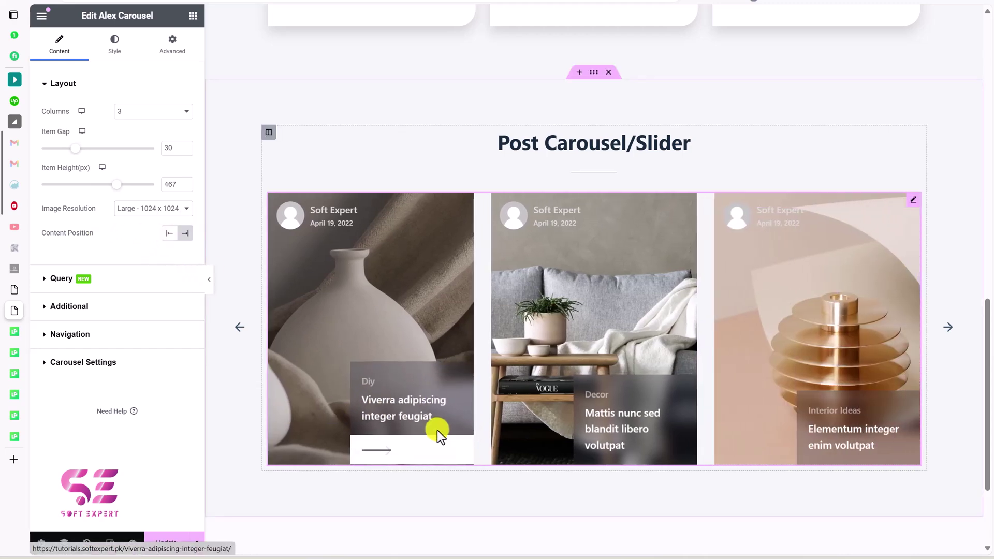
pyautogui.click(56, 279)
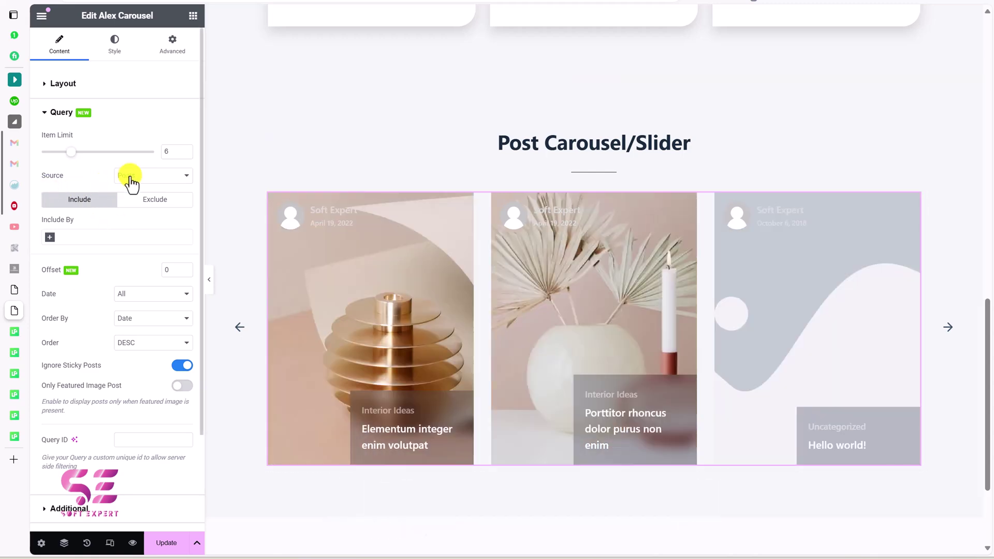
pyautogui.click(132, 179)
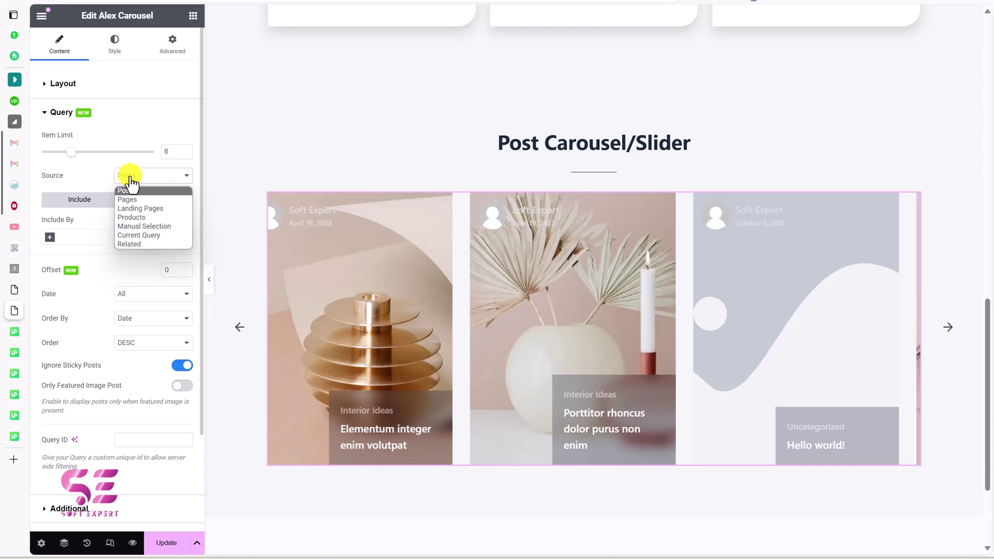
pyautogui.click(132, 218)
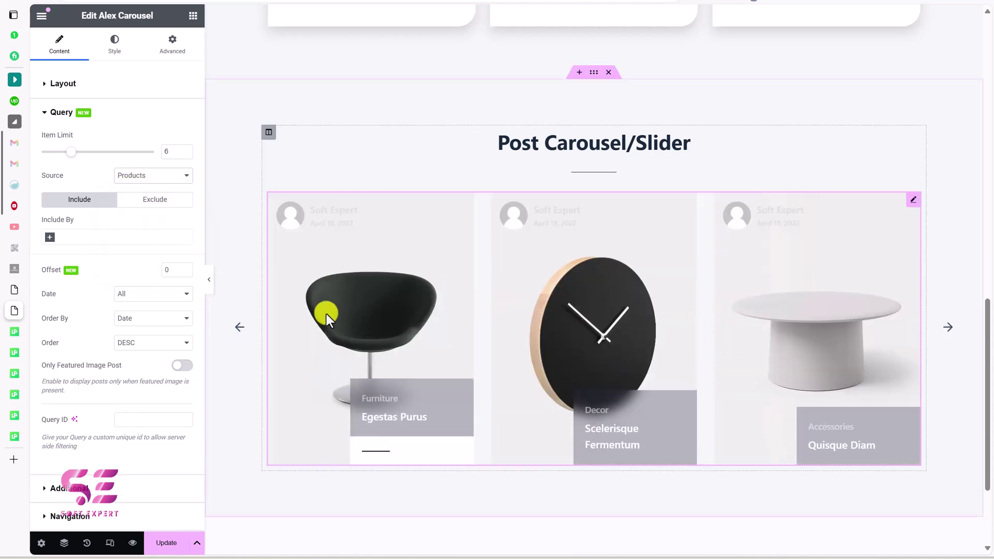
pyautogui.click(139, 179)
pyautogui.click(129, 190)
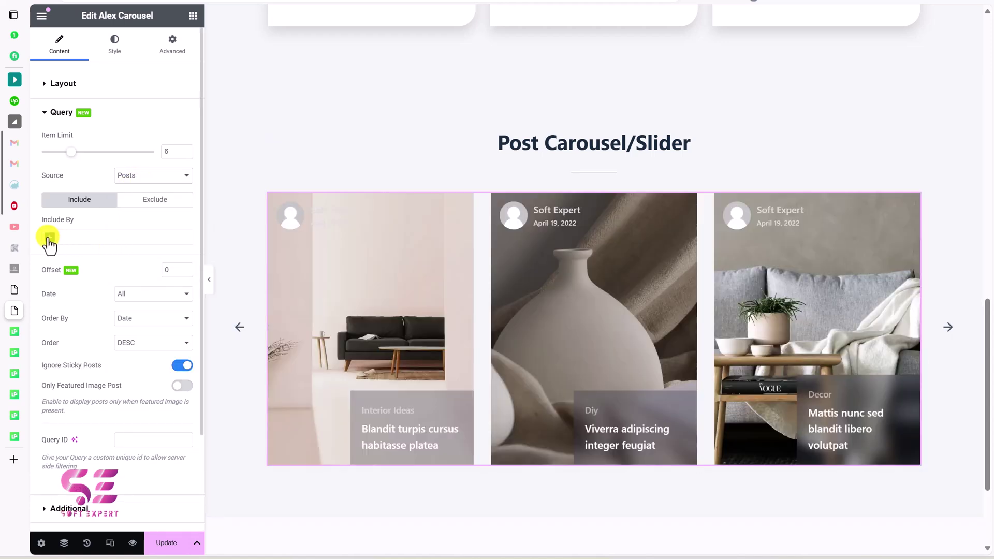
pyautogui.click(49, 239)
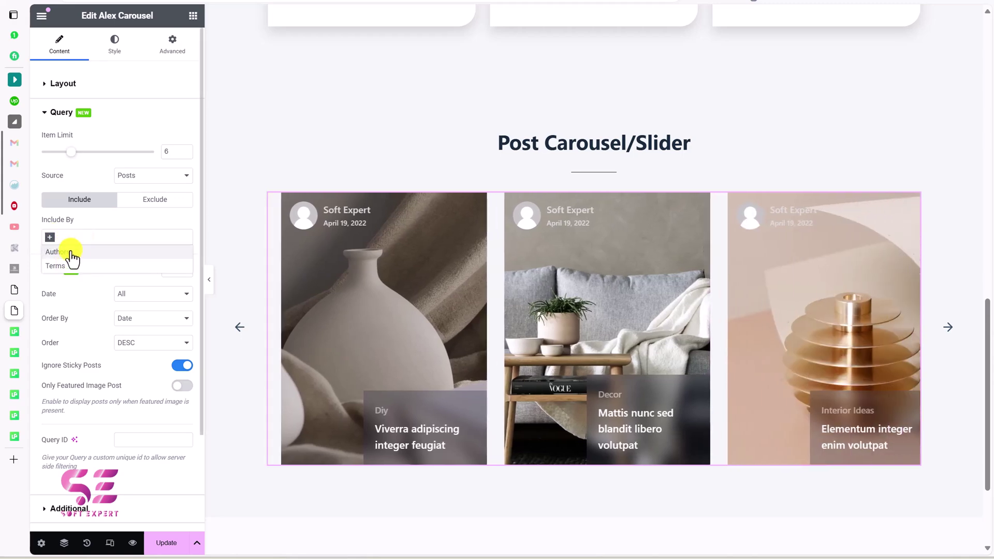
pyautogui.click(58, 305)
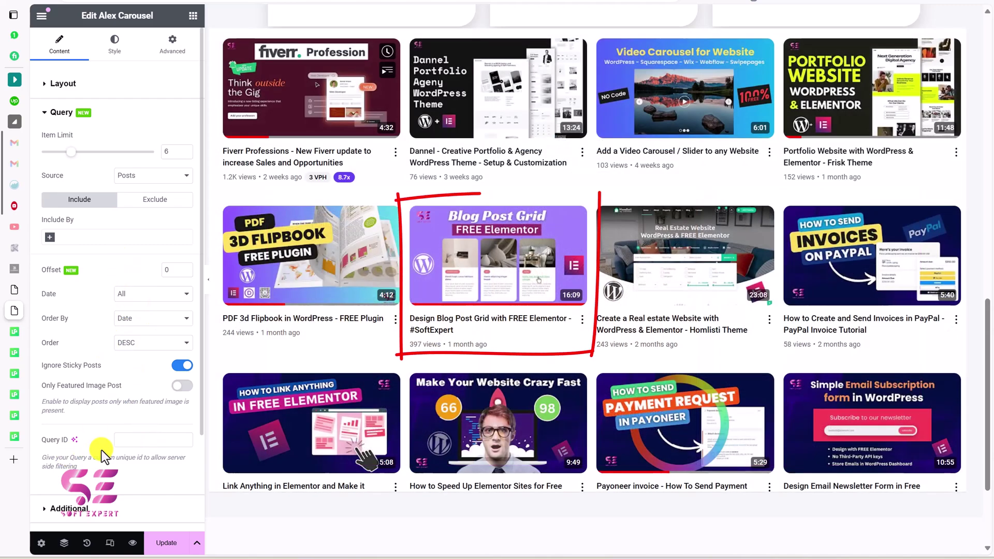
pyautogui.scroll(-2, 63, 431)
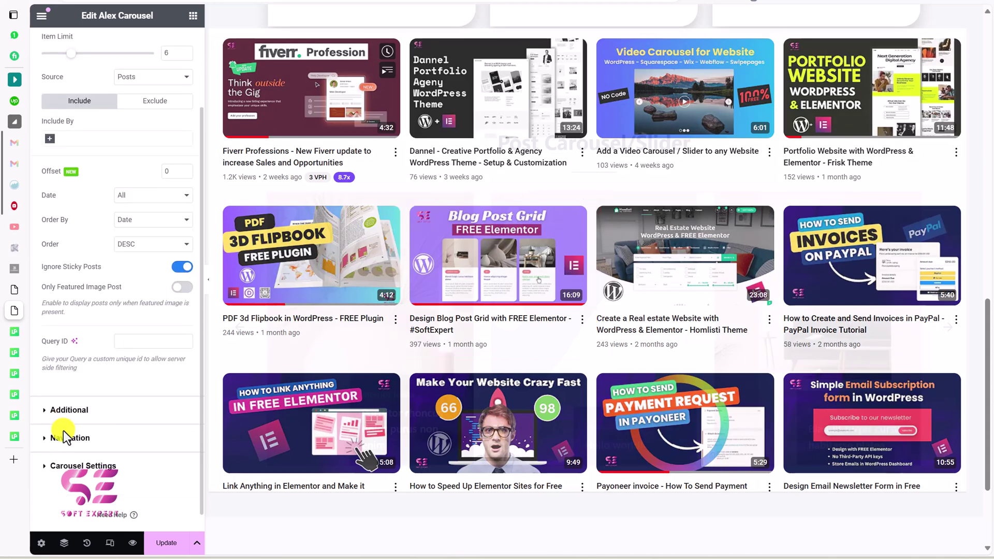
pyautogui.scroll(-1, 64, 431)
# Expand Additional options and toggle Read More, Title and Category off and back on
pyautogui.click(65, 392)
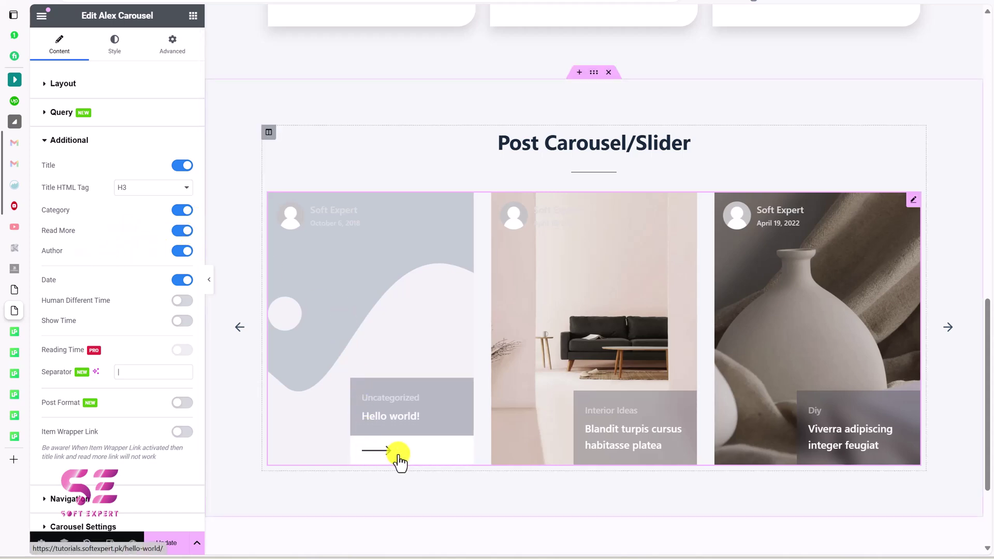
pyautogui.click(182, 230)
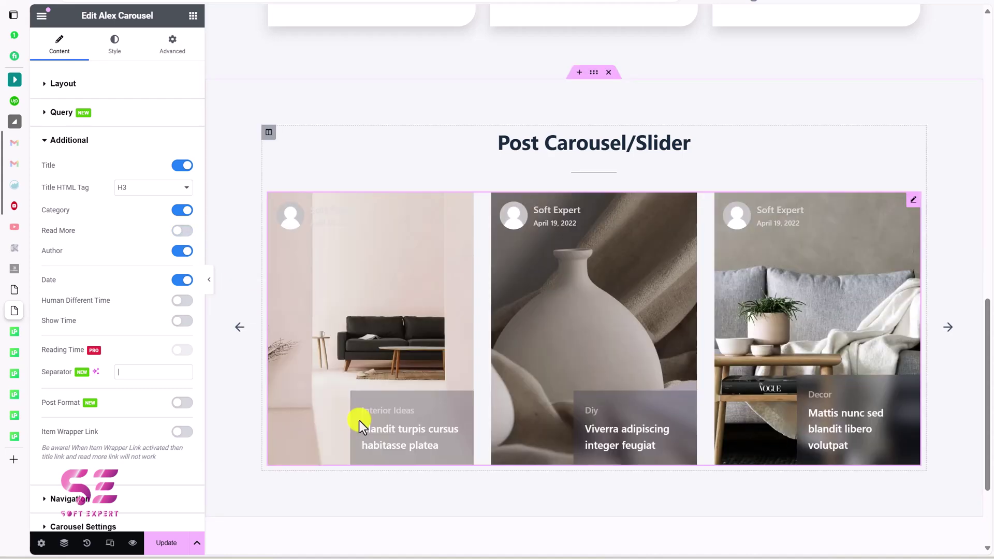
pyautogui.click(182, 230)
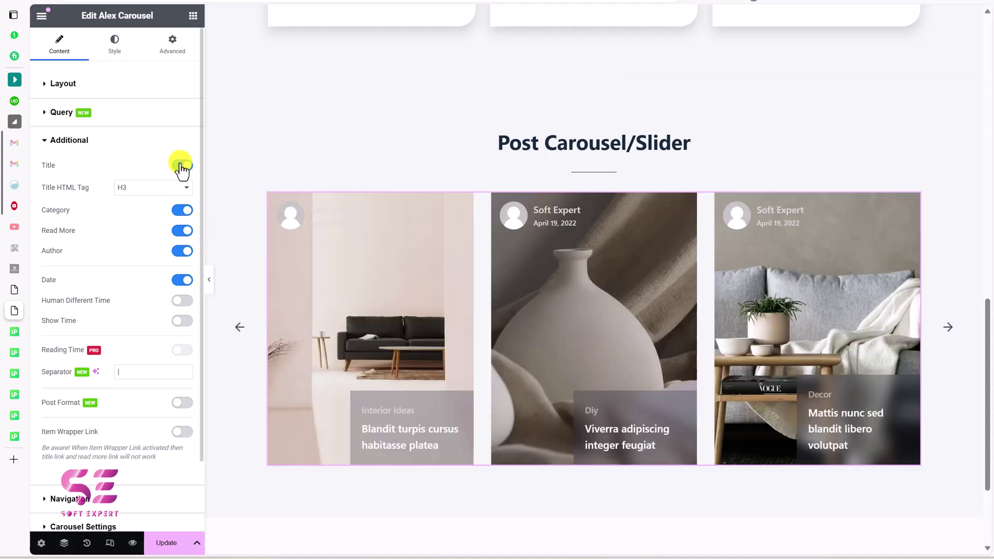
pyautogui.click(181, 166)
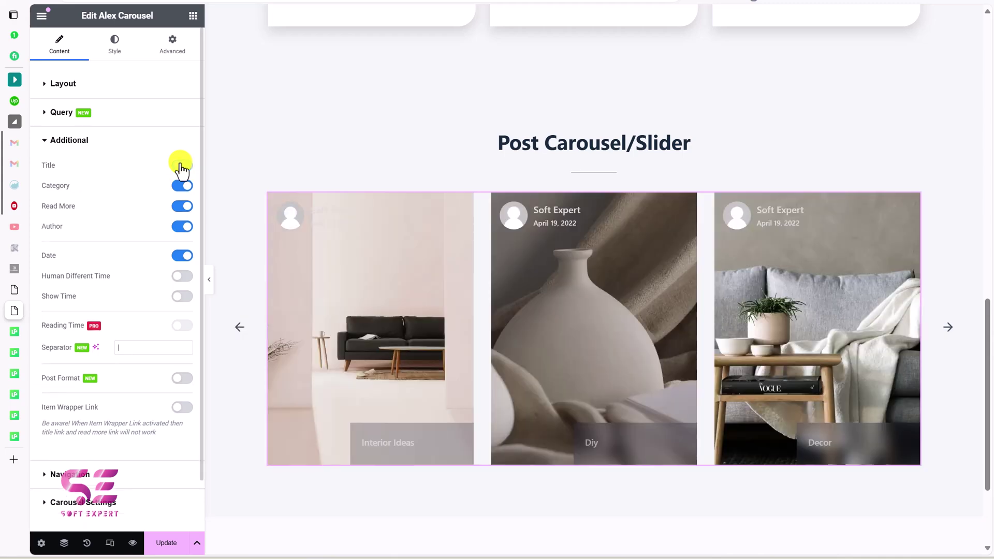
pyautogui.click(181, 165)
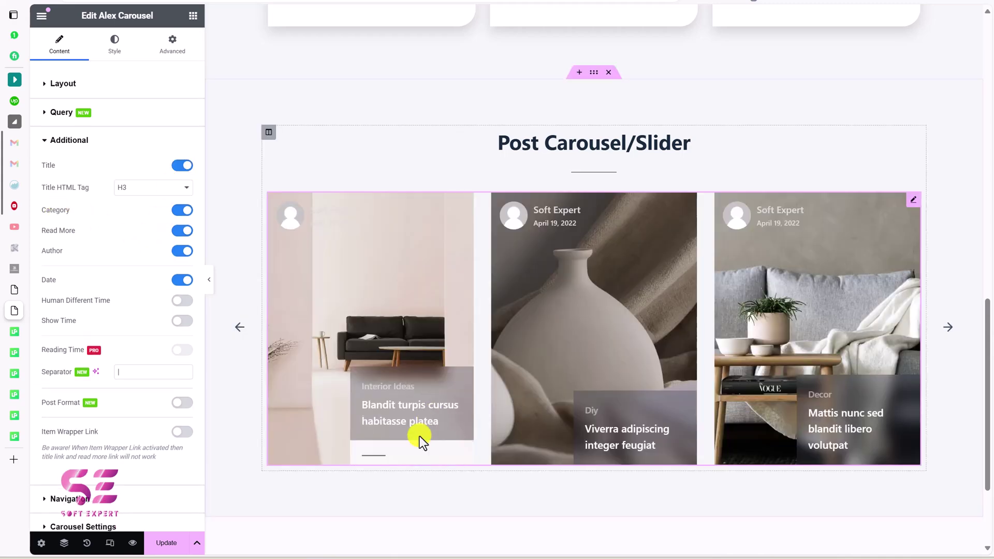
pyautogui.click(184, 213)
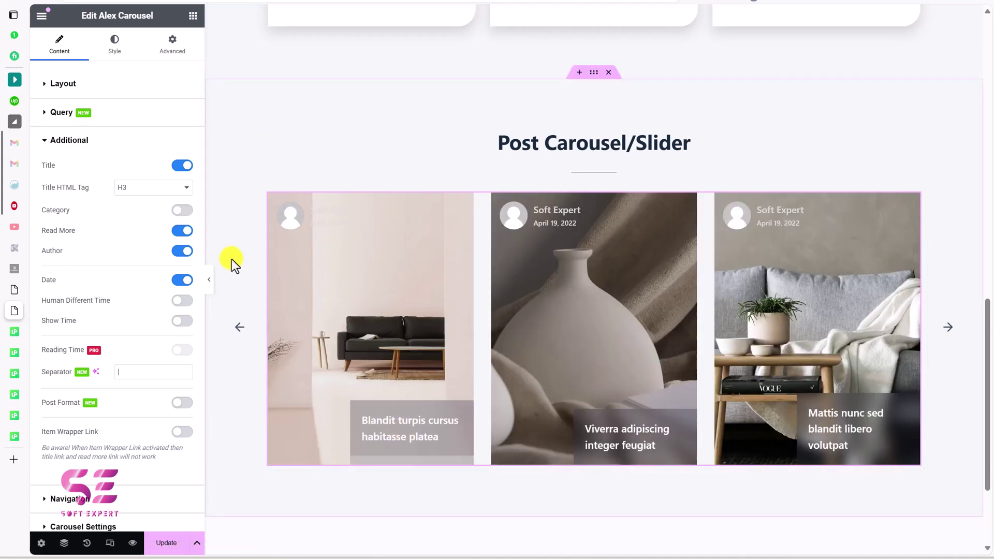
pyautogui.click(178, 212)
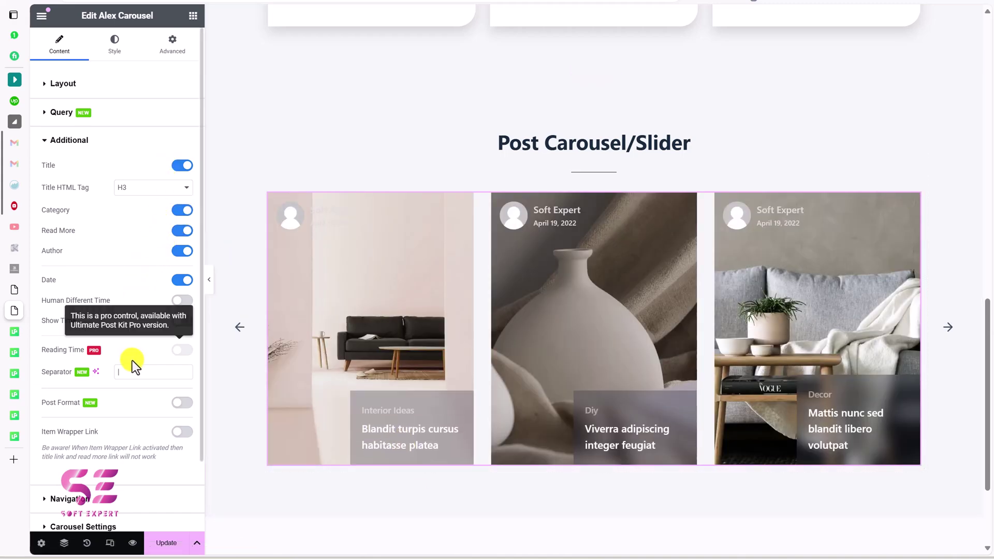
pyautogui.scroll(-2, 132, 361)
# Set the Alex Carousel's Navigation option to Arrows and Dots
pyautogui.click(109, 427)
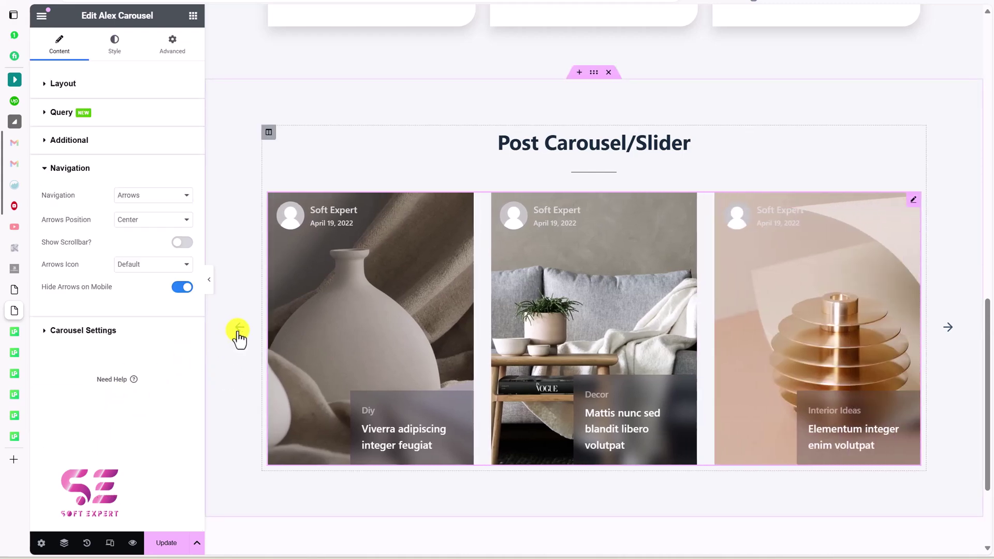
pyautogui.click(154, 200)
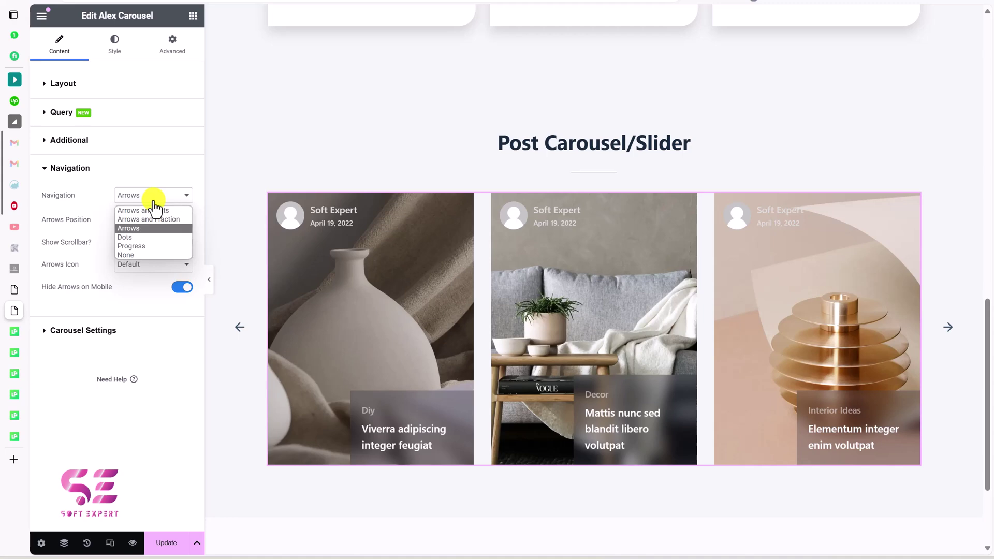
pyautogui.click(149, 210)
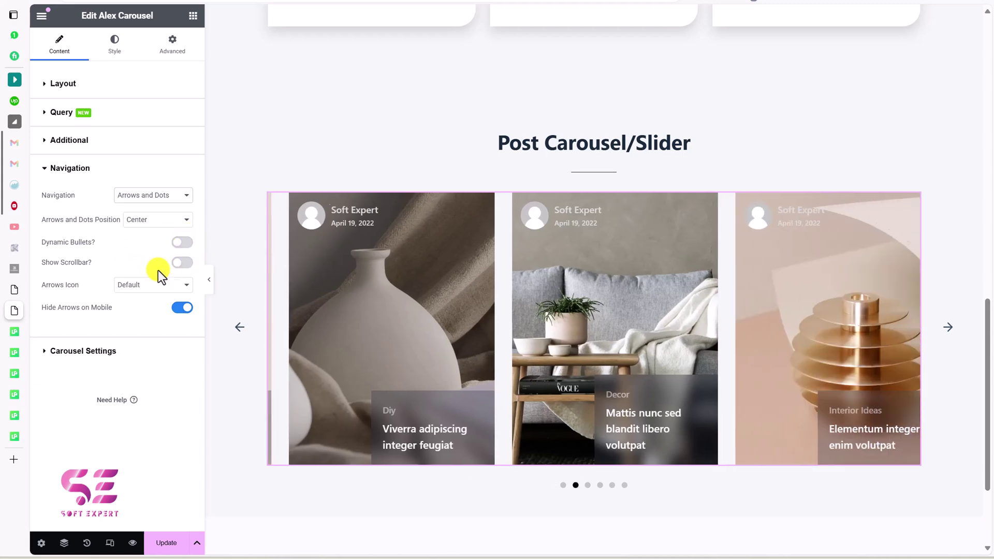
# In Carousel Settings, keep horizontal direction and preview Coverflow before reverting to the Carousel layout
pyautogui.click(110, 357)
pyautogui.scroll(-1, 144, 328)
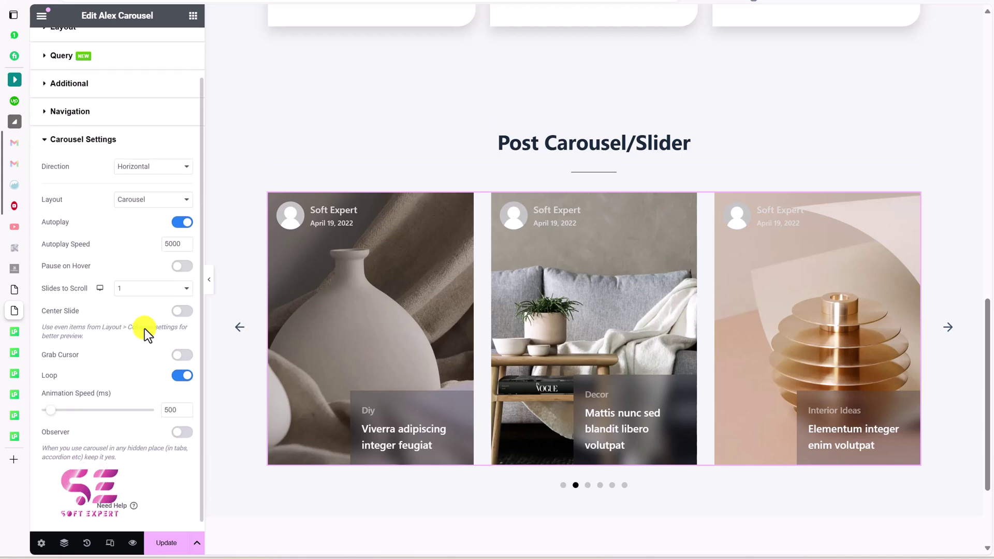
pyautogui.click(141, 174)
pyautogui.click(141, 173)
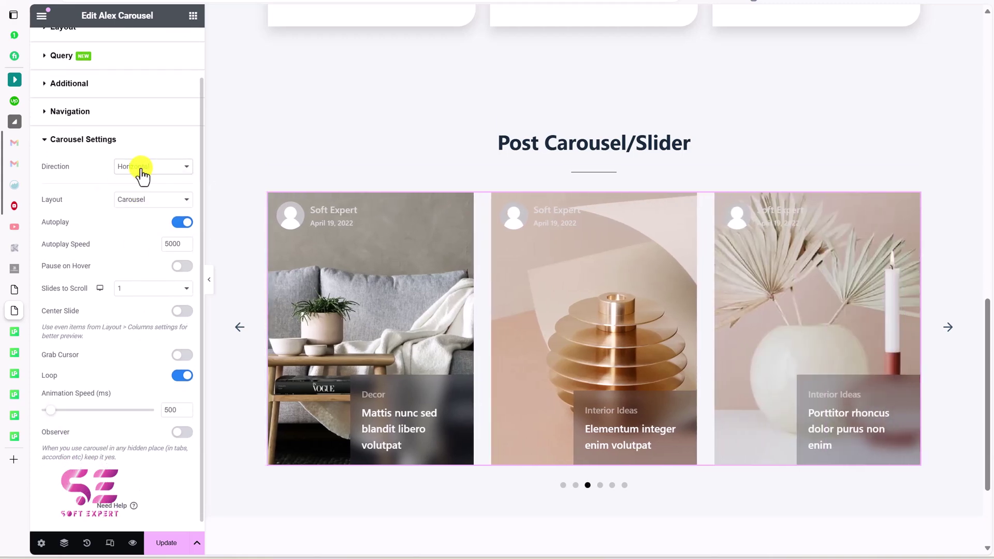
pyautogui.click(133, 205)
pyautogui.click(132, 225)
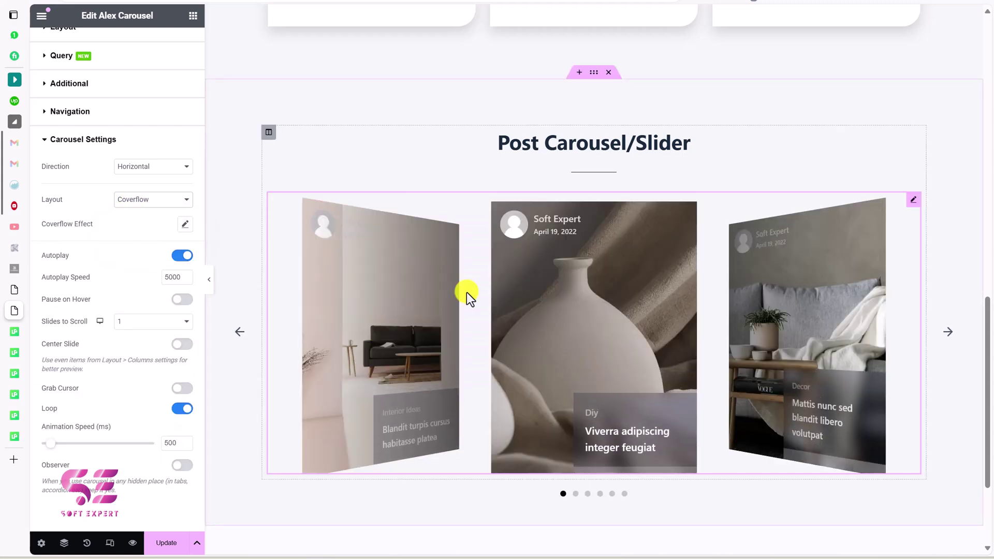
pyautogui.click(133, 204)
pyautogui.click(132, 215)
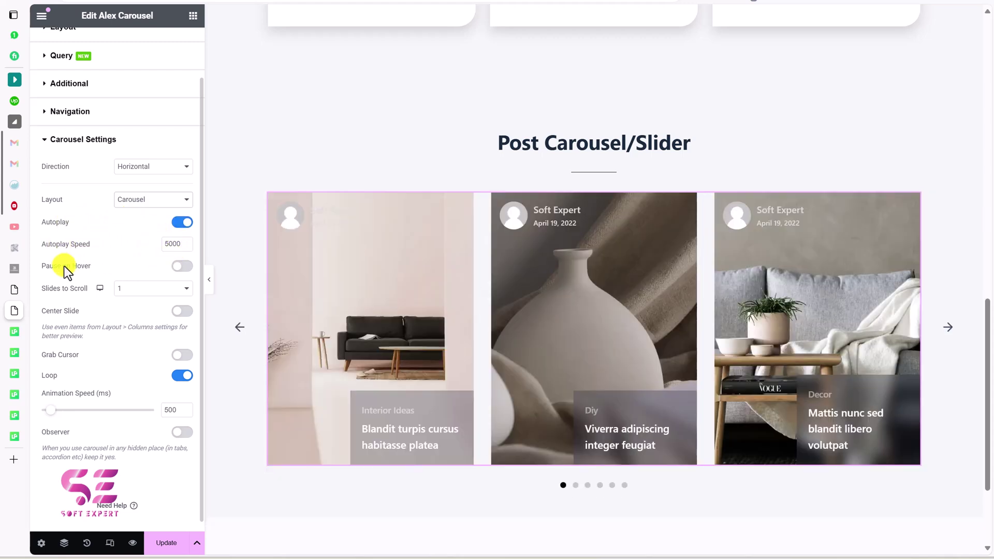
pyautogui.scroll(-1, 148, 246)
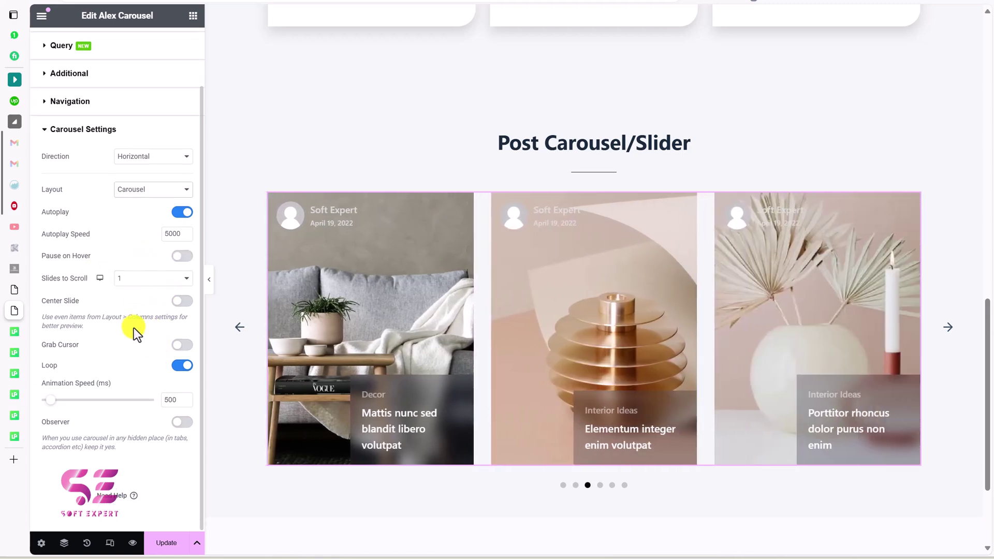
pyautogui.scroll(2, 133, 328)
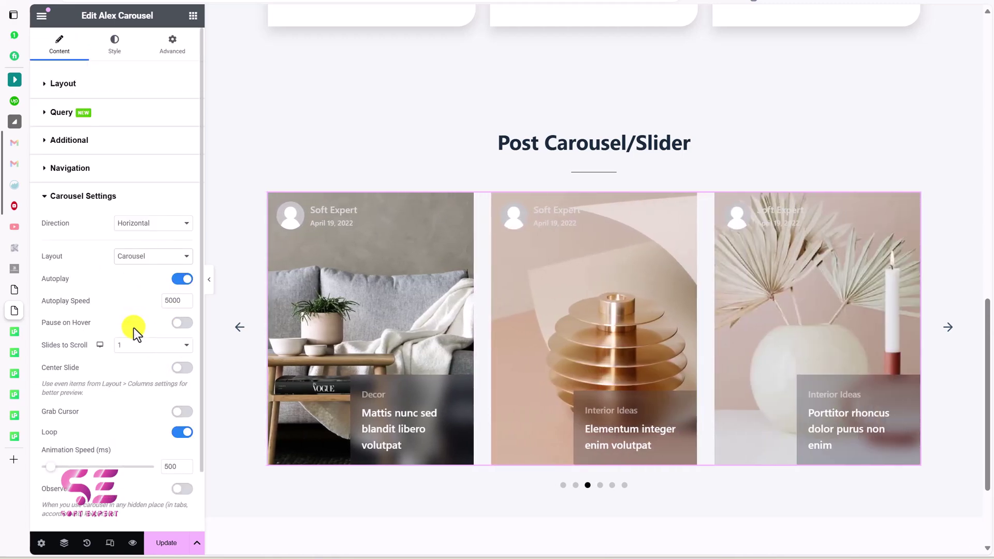
# In the Style tab's Title section, set the title Style to Underline
pyautogui.click(123, 49)
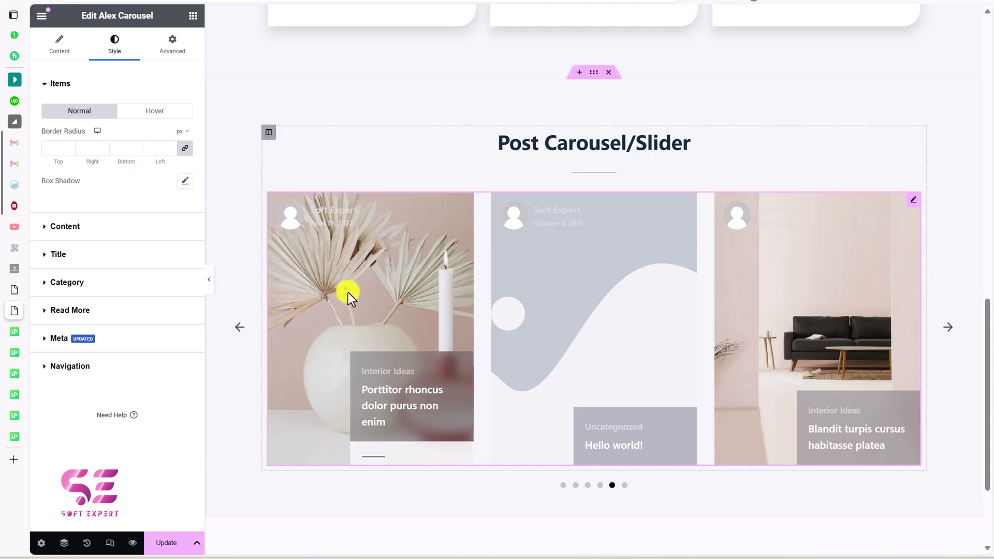
pyautogui.click(65, 226)
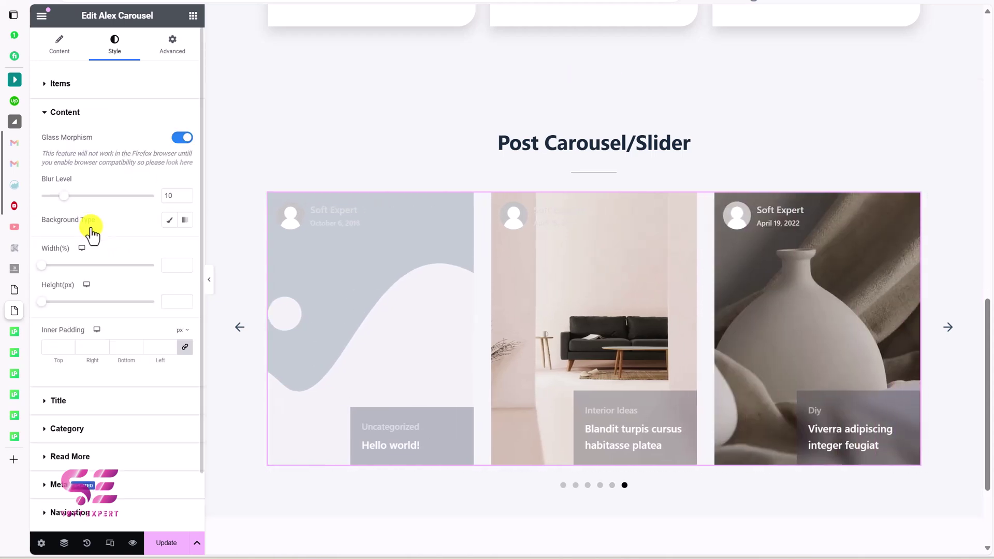
pyautogui.click(123, 399)
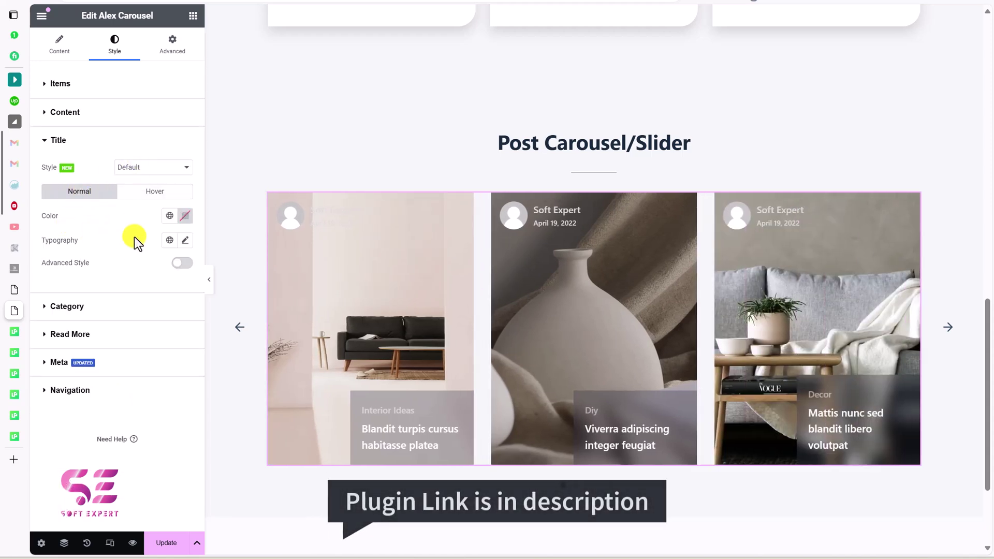
pyautogui.click(134, 168)
pyautogui.click(134, 191)
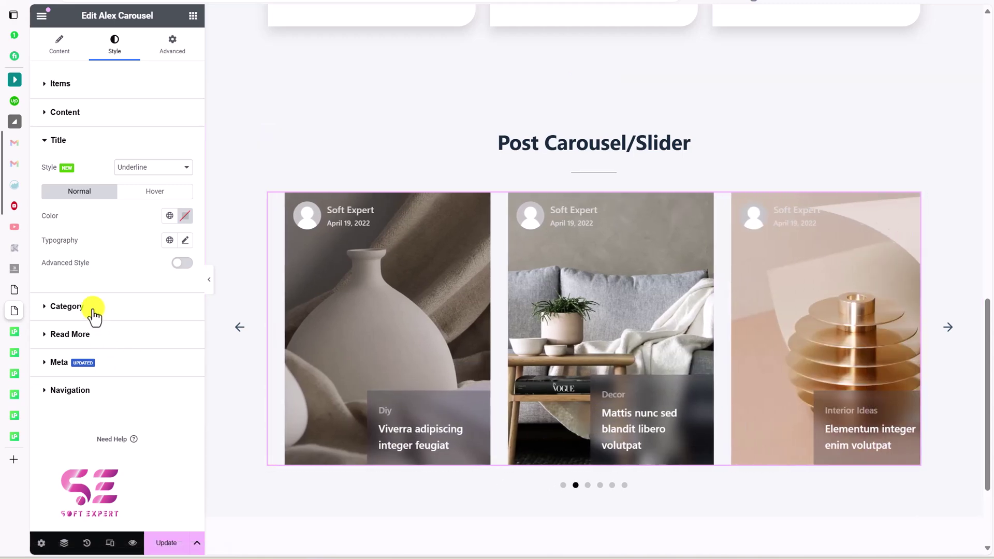
# Step through the Category and Read More style sections, ending on the Meta section
pyautogui.click(93, 309)
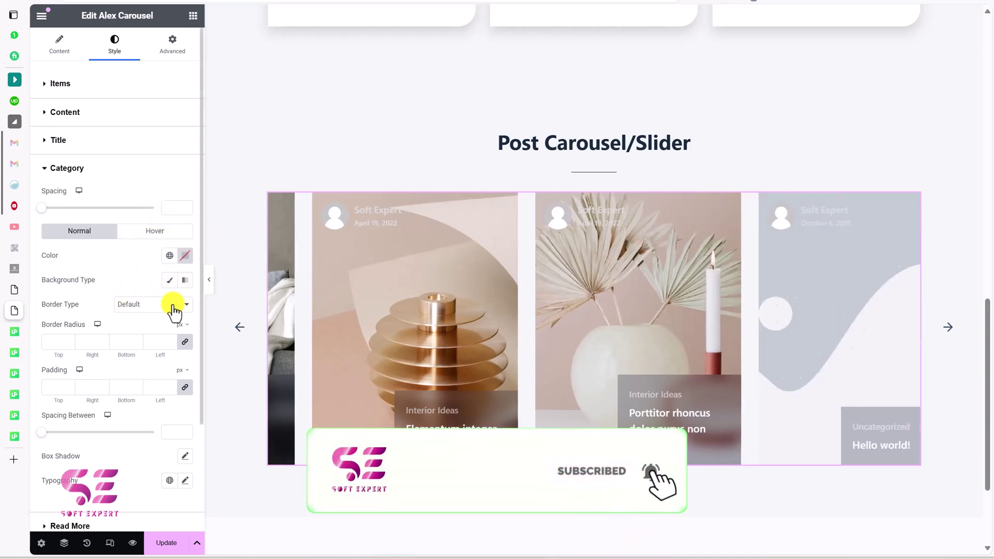
pyautogui.scroll(-3, 144, 450)
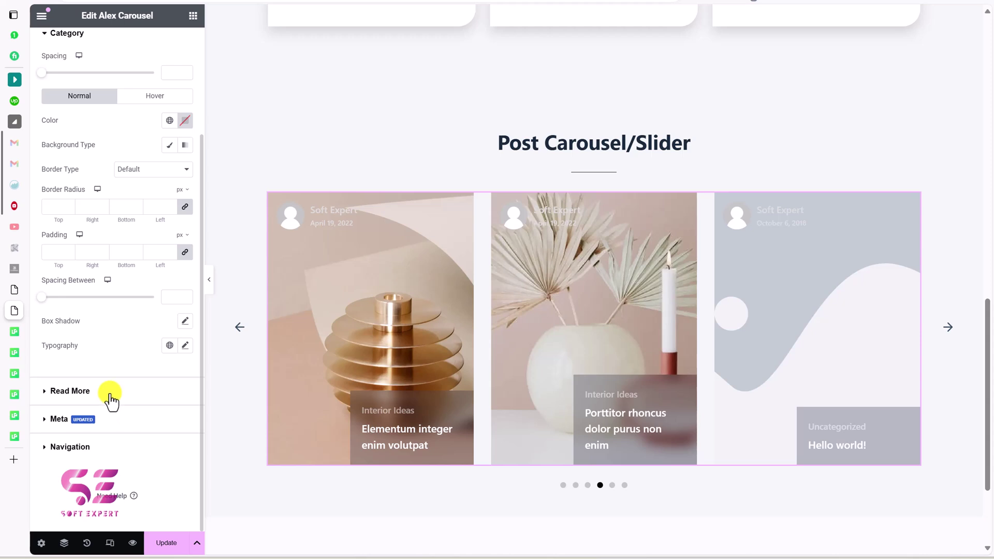
pyautogui.click(70, 390)
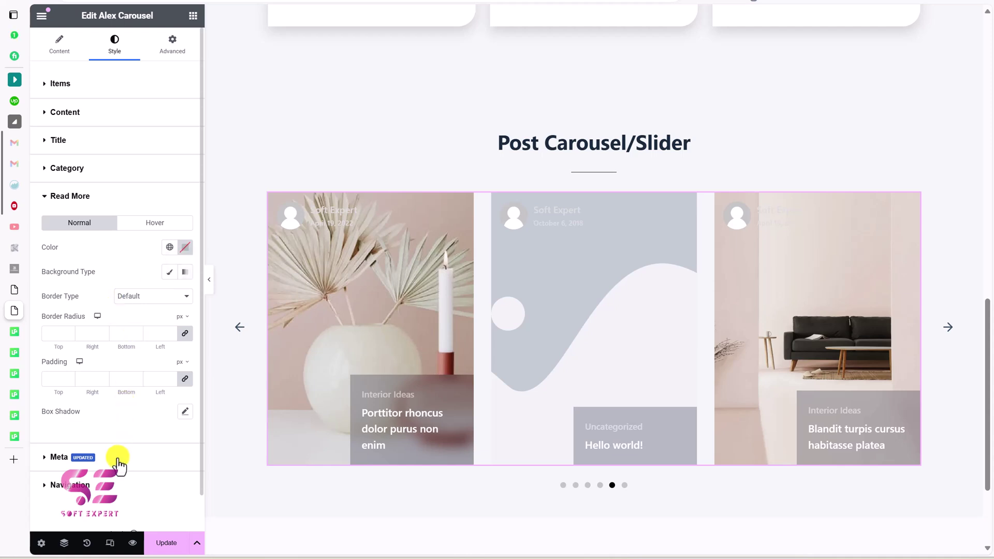
pyautogui.click(72, 456)
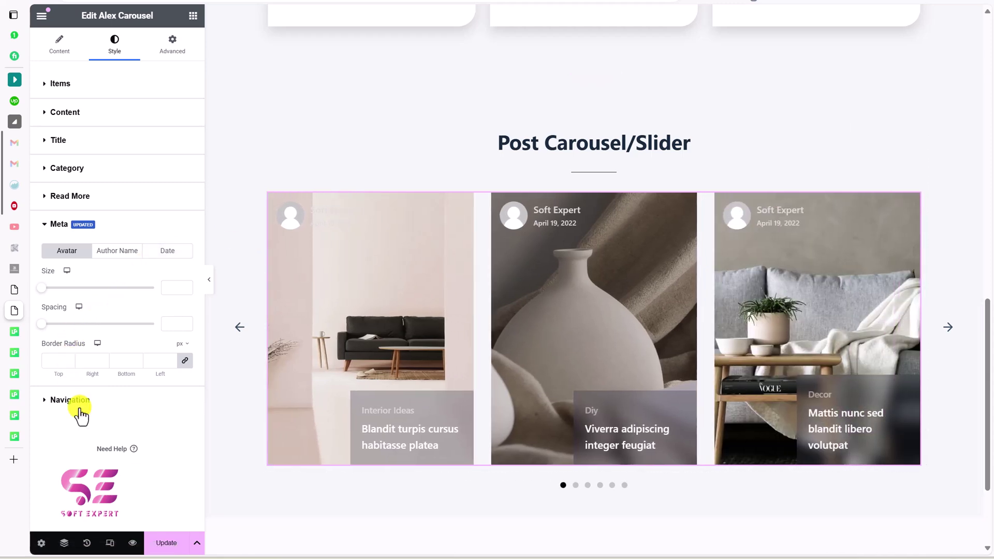
# Set the navigation dots to global Primary and the active dot to global Accent
pyautogui.click(80, 409)
pyautogui.scroll(-4, 80, 409)
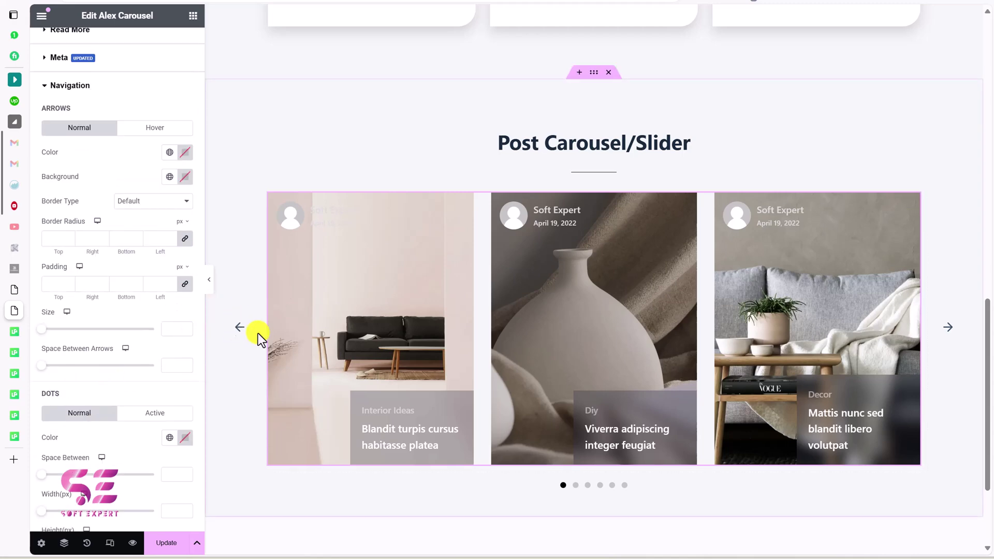
pyautogui.scroll(-2, 147, 313)
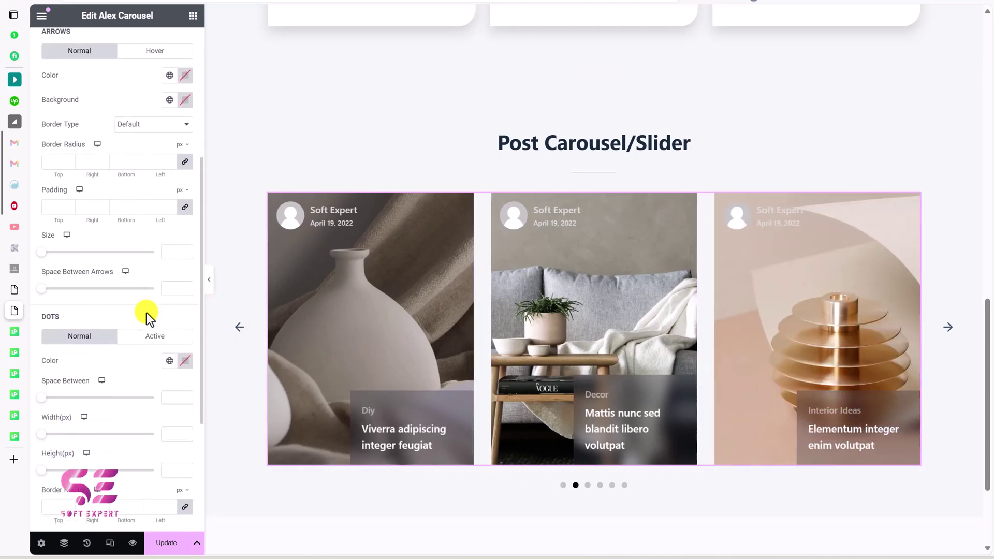
pyautogui.scroll(-1, 136, 349)
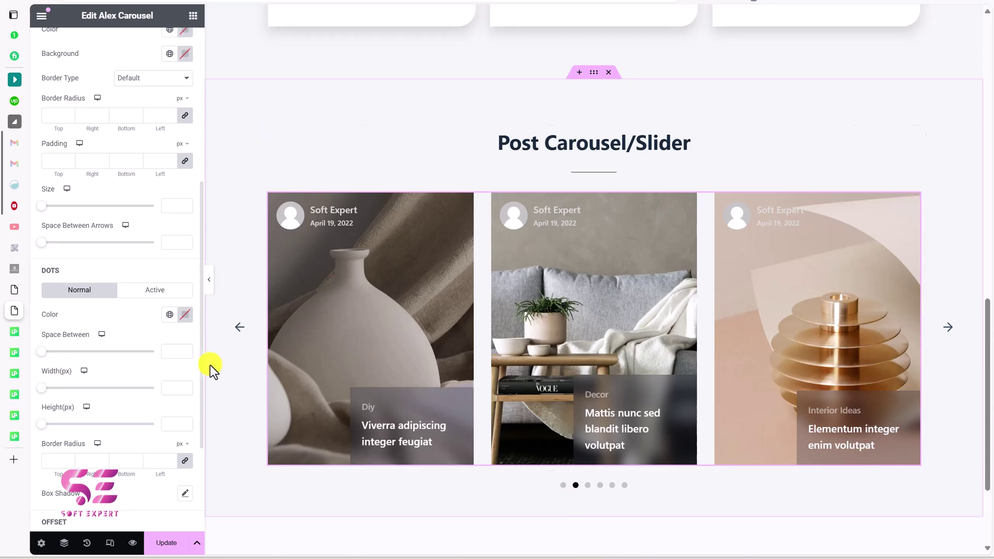
pyautogui.click(169, 315)
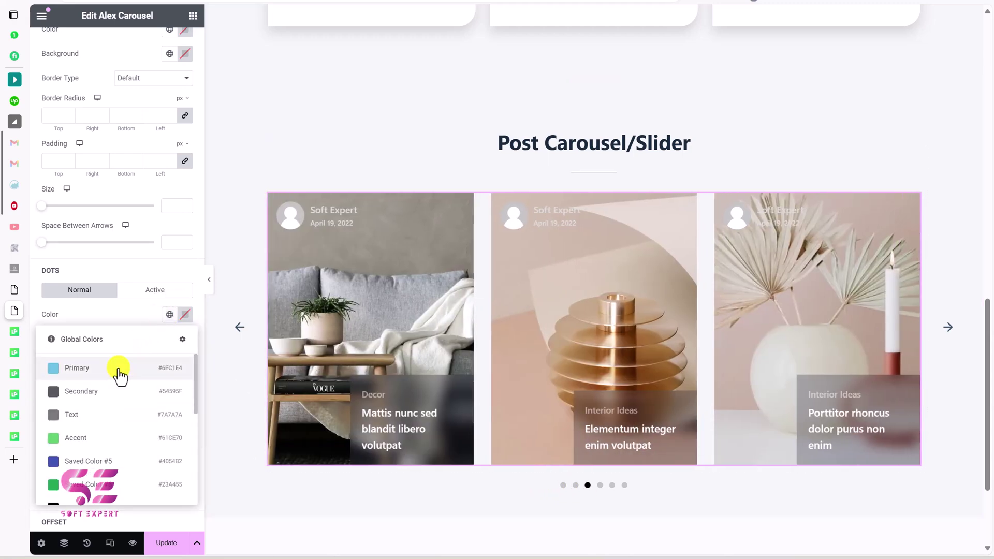
pyautogui.click(119, 369)
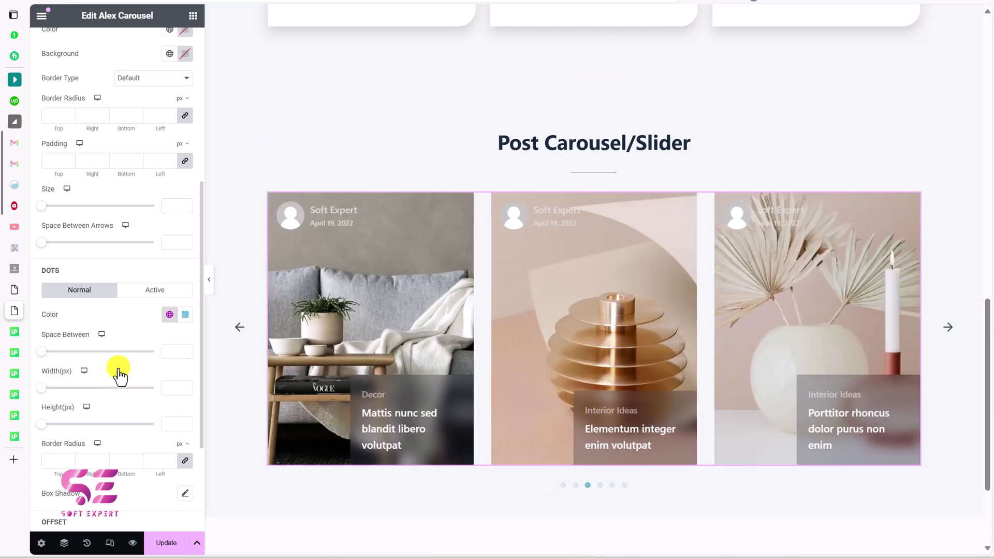
pyautogui.click(153, 291)
pyautogui.click(169, 315)
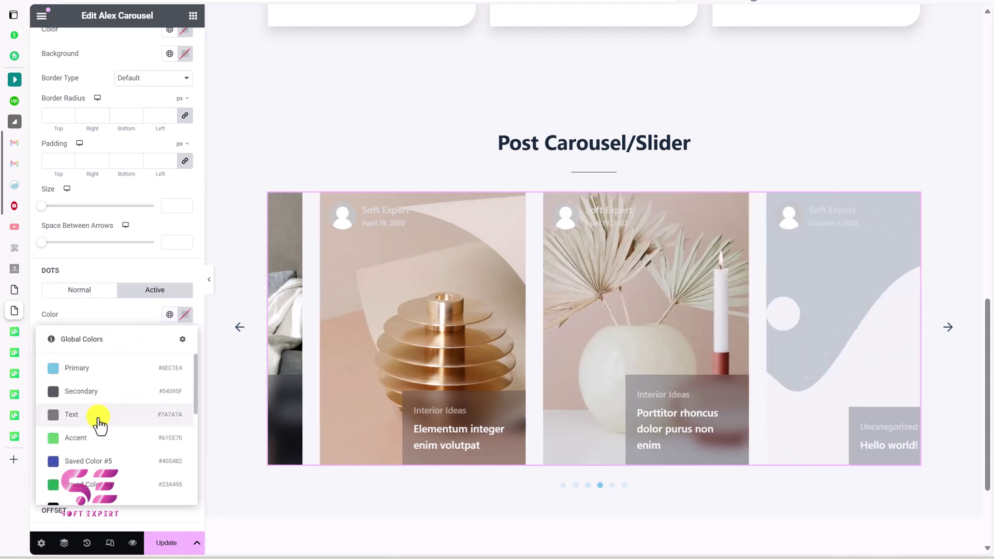
pyautogui.click(97, 437)
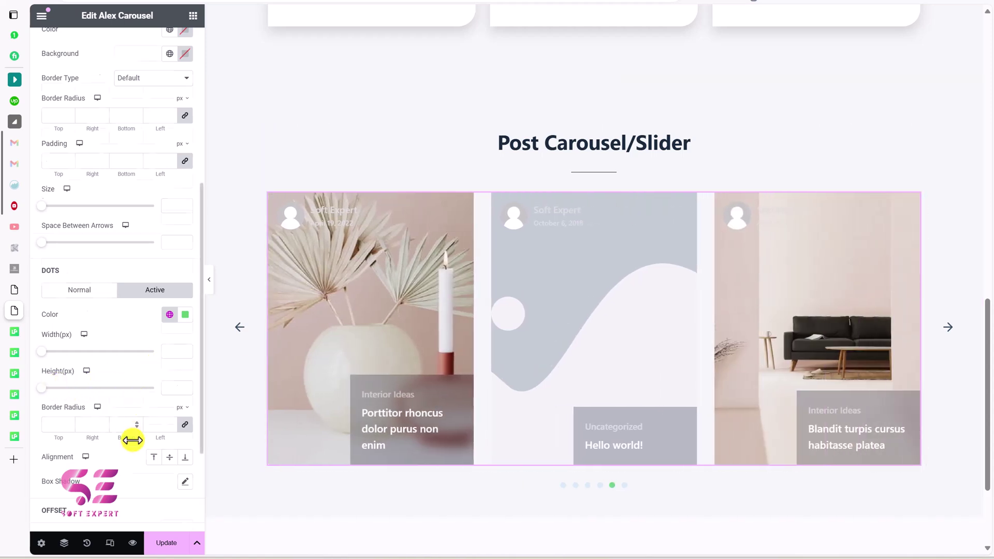
pyautogui.scroll(5, 132, 440)
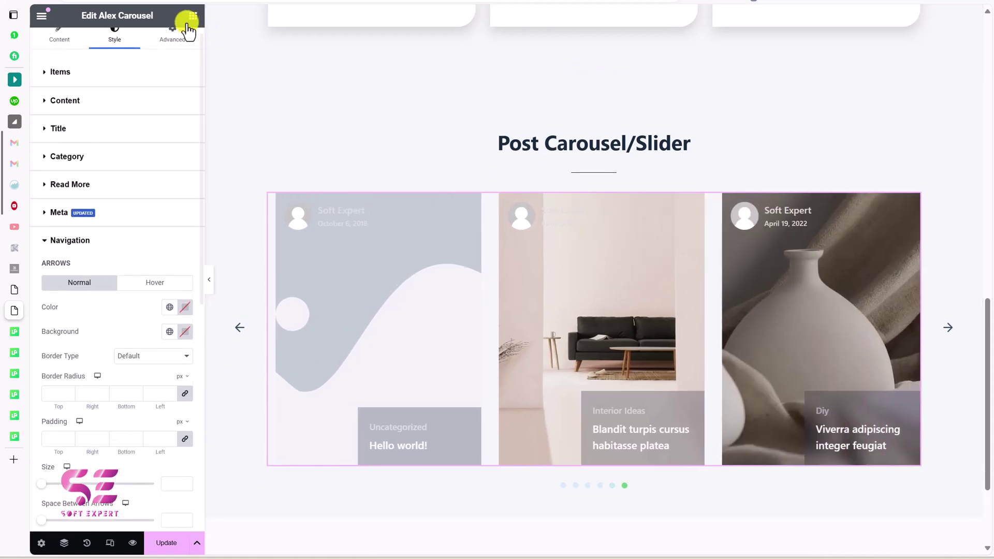
# Drag an Alter Carousel widget onto the page below the Alex Carousel and review it
pyautogui.click(189, 19)
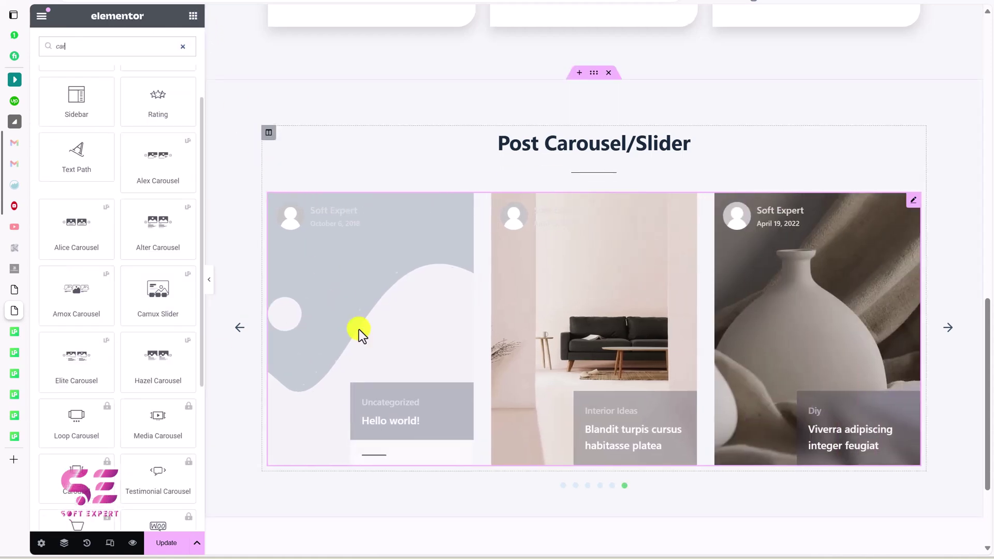
pyautogui.scroll(-3, 357, 330)
pyautogui.moveTo(154, 240); pyautogui.dragTo(330, 320)
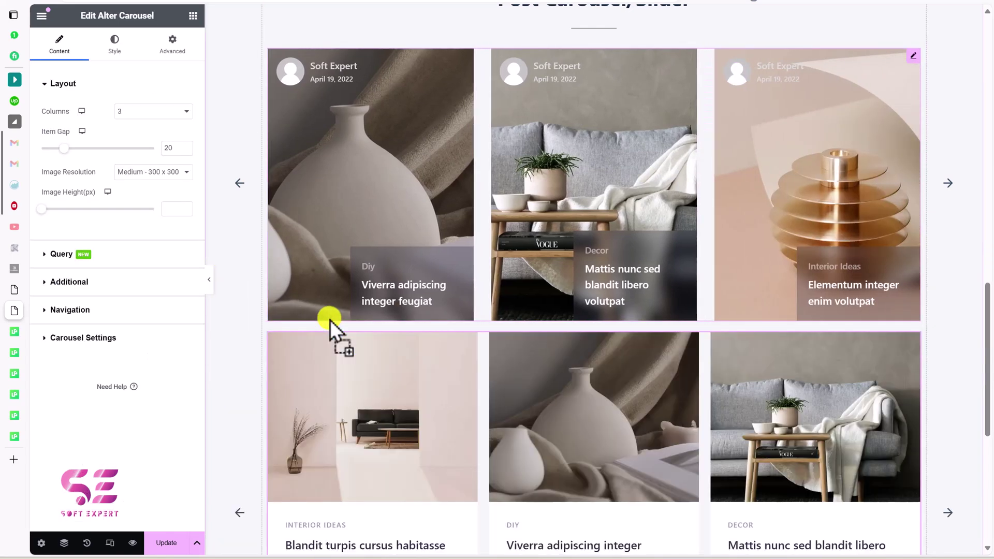
pyautogui.scroll(-4, 418, 421)
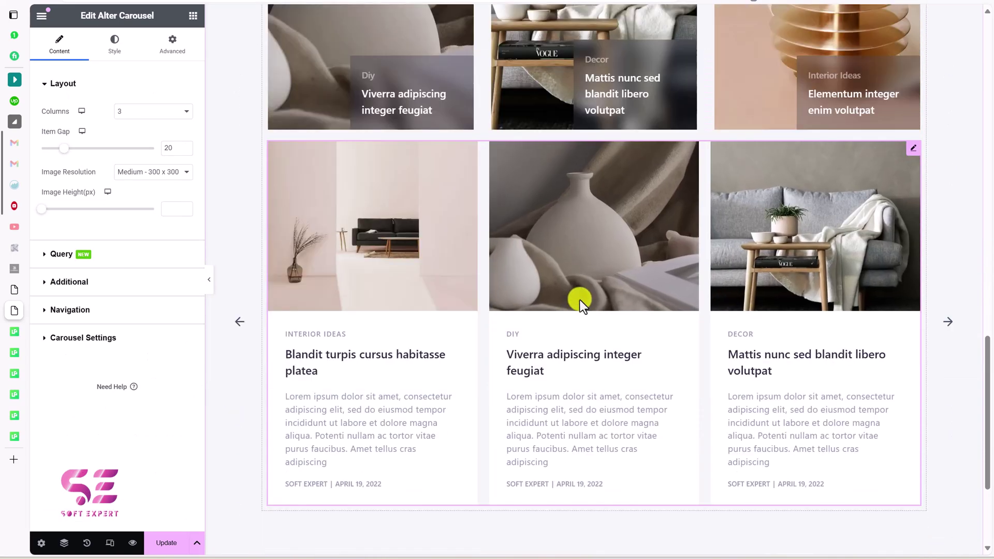
pyautogui.scroll(8, 558, 297)
pyautogui.scroll(5, 558, 296)
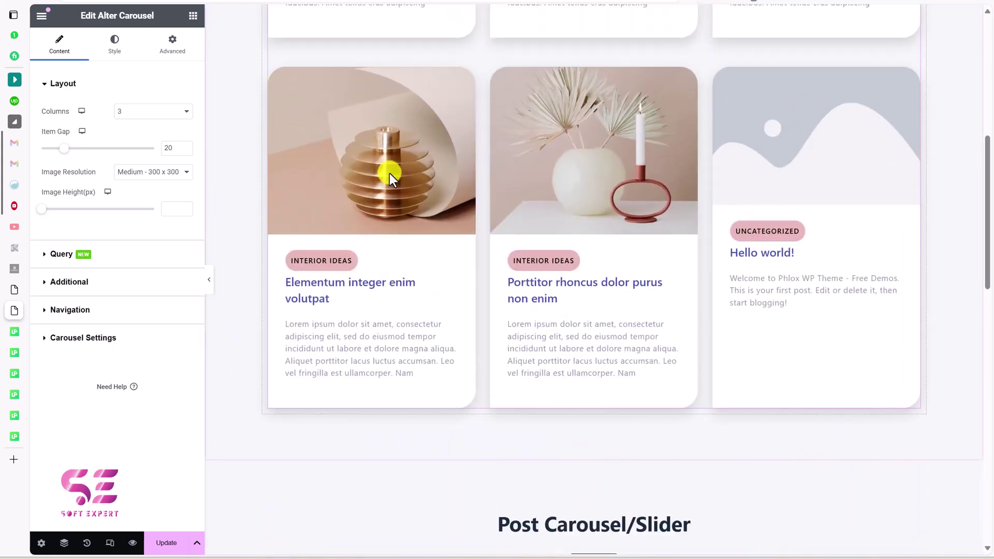
pyautogui.scroll(-10, 443, 193)
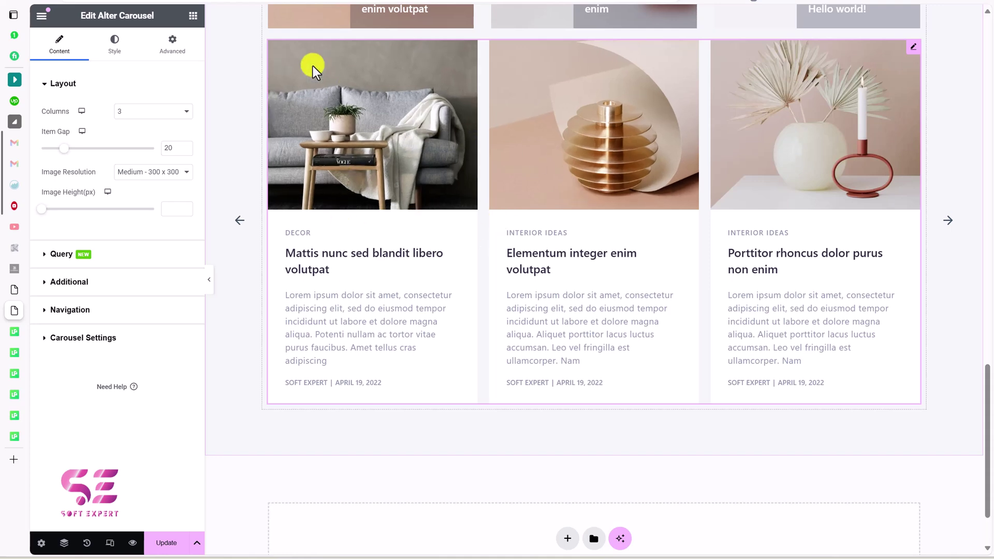
pyautogui.click(192, 15)
# Drag a Camux Slider and an Elite Carousel widget onto the page
pyautogui.write('u')
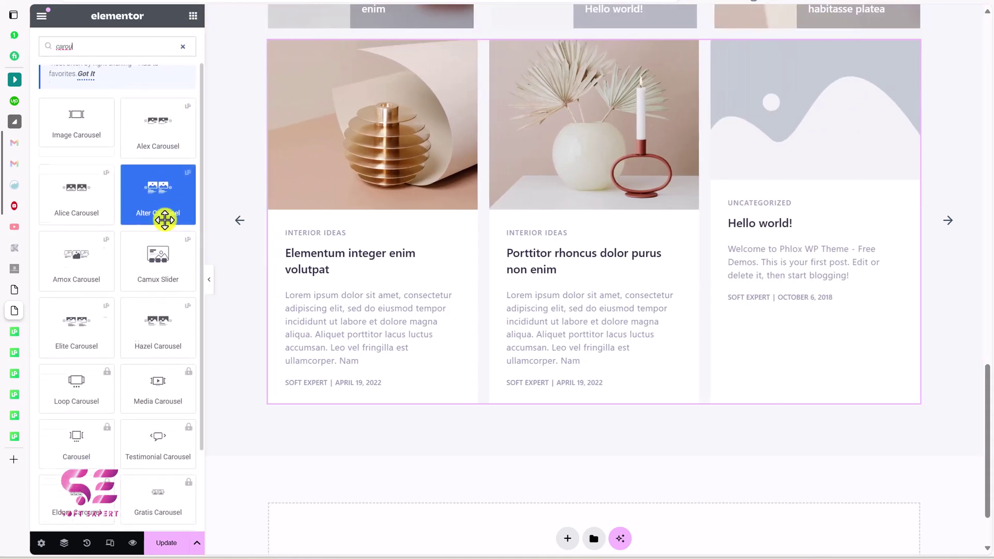
pyautogui.moveTo(133, 256); pyautogui.dragTo(317, 334)
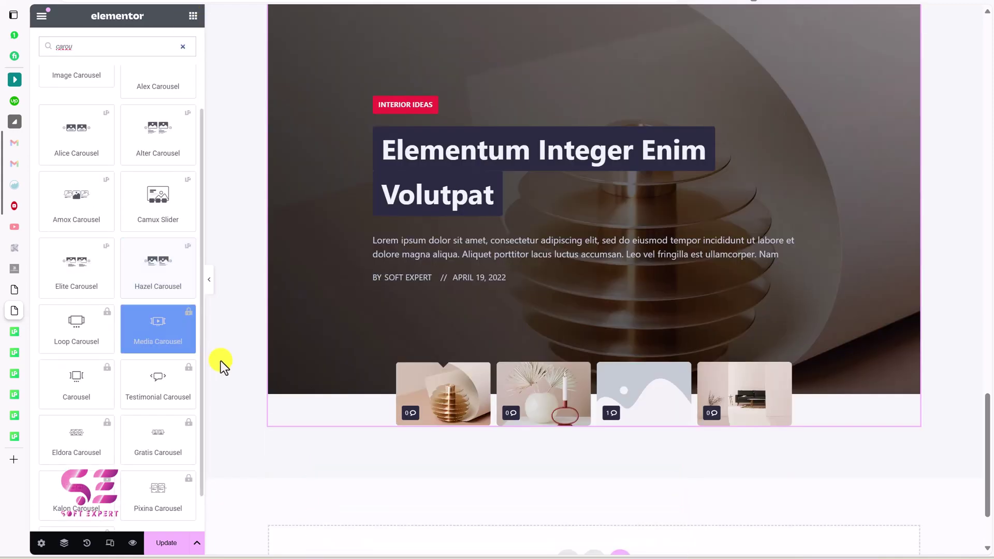
pyautogui.moveTo(156, 302); pyautogui.dragTo(373, 373)
pyautogui.scroll(-3, 374, 373)
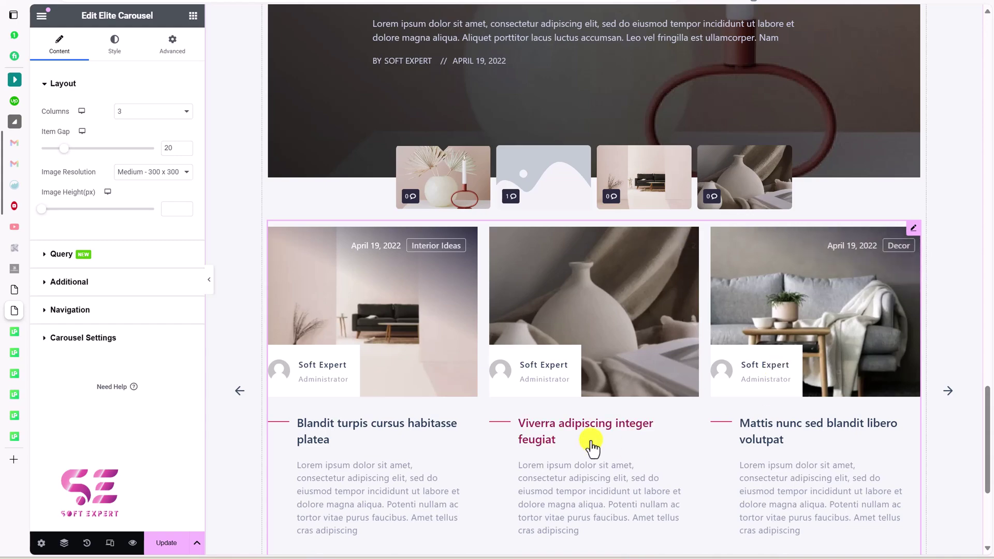
pyautogui.scroll(5, 590, 444)
pyautogui.scroll(10, 591, 446)
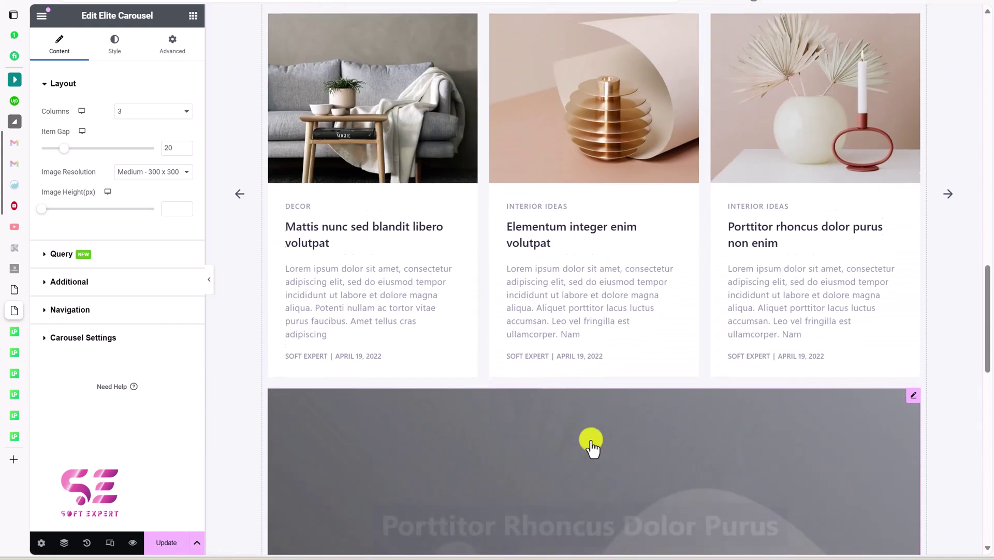
pyautogui.scroll(5, 593, 446)
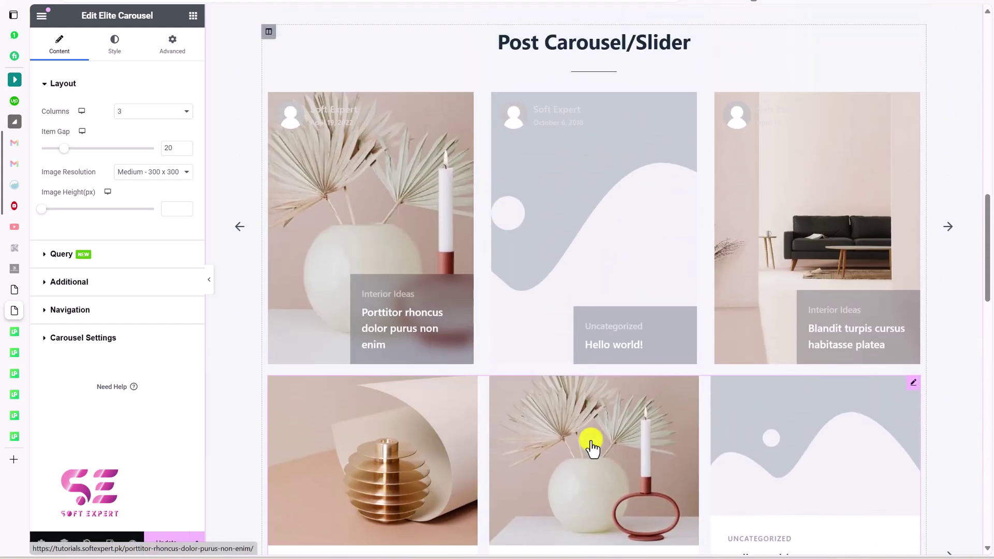
pyautogui.scroll(-6, 401, 289)
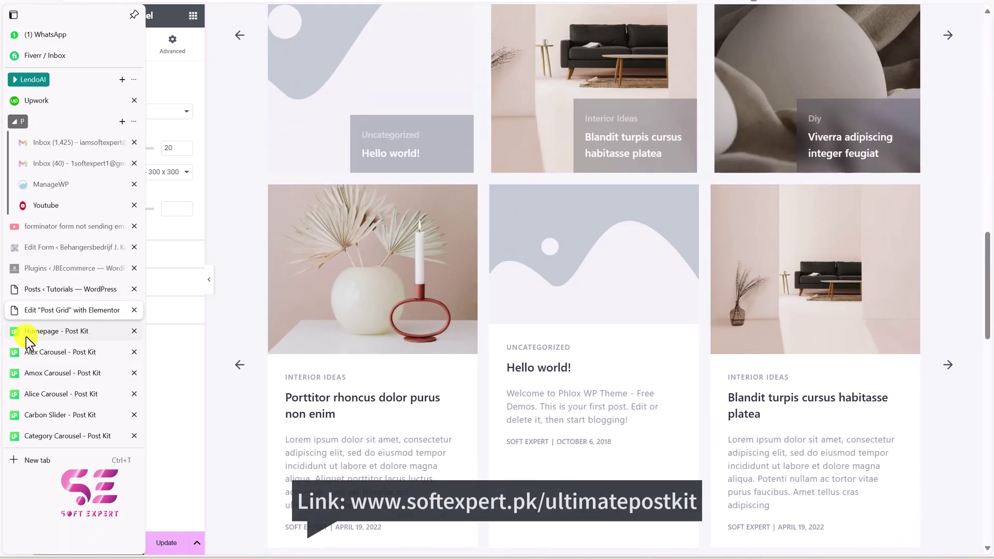
# Look through the Ultimate Post Kit and posts list tabs, then switch to the YouTube channel tab
pyautogui.click(26, 331)
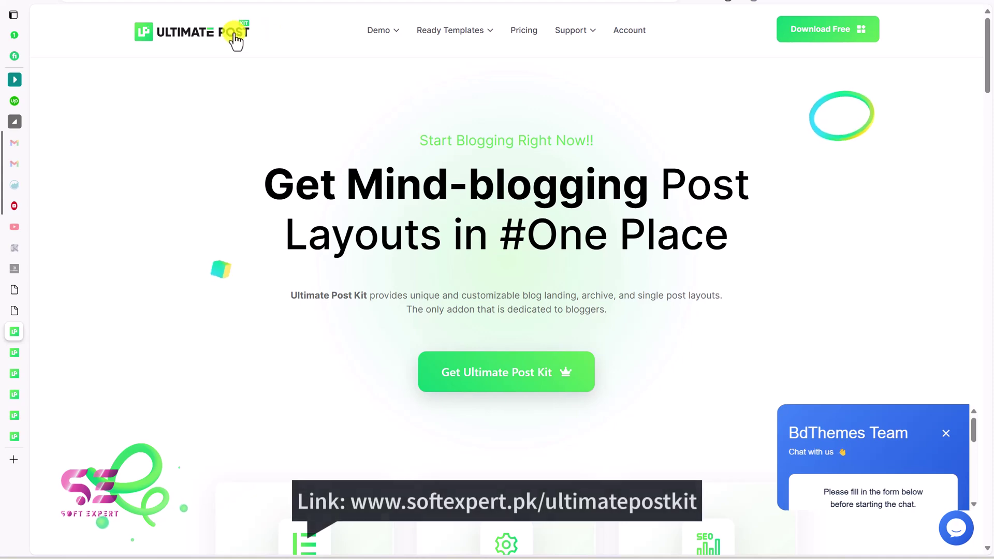
pyautogui.click(14, 290)
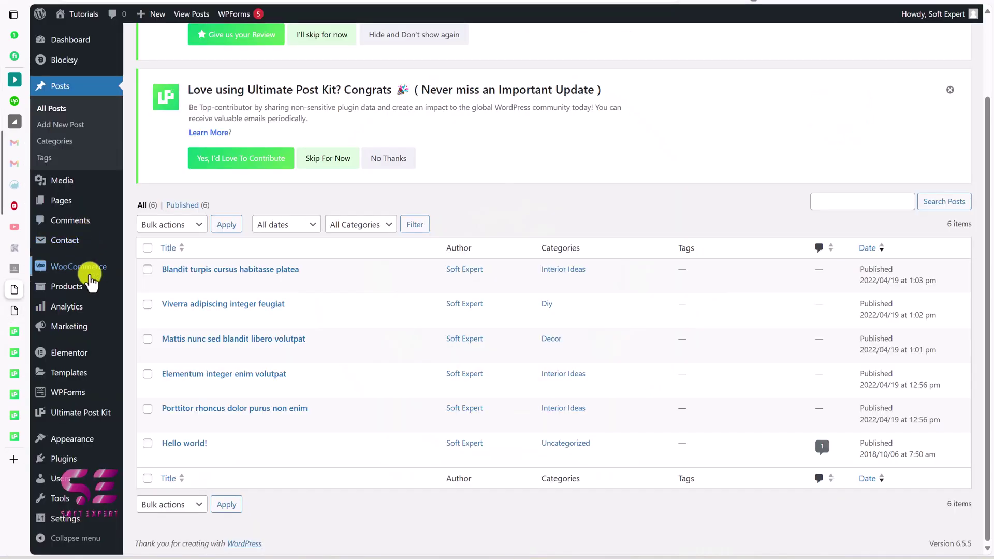
pyautogui.moveTo(78, 353)
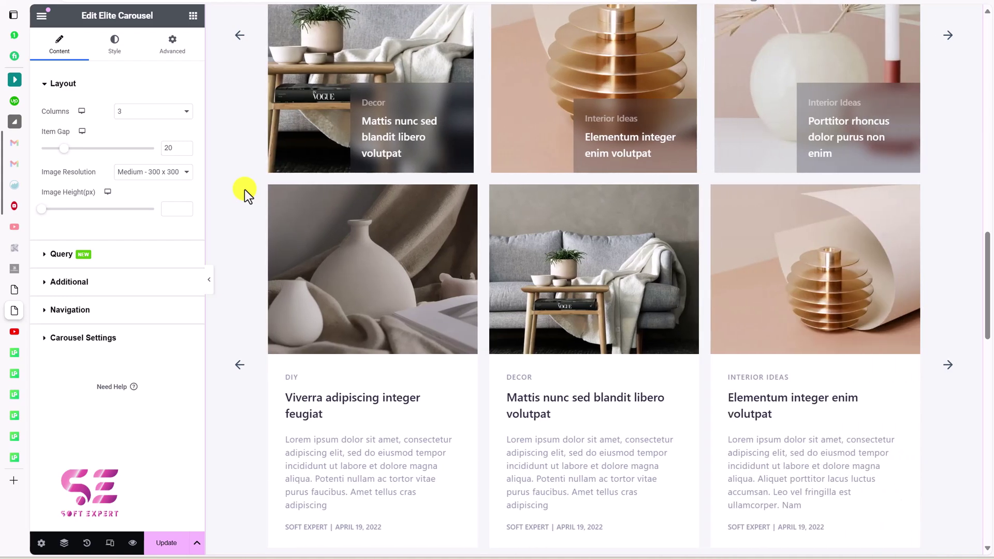
pyautogui.hotkey('ctrl', 'Tab')
pyautogui.scroll(6, 989, 34)
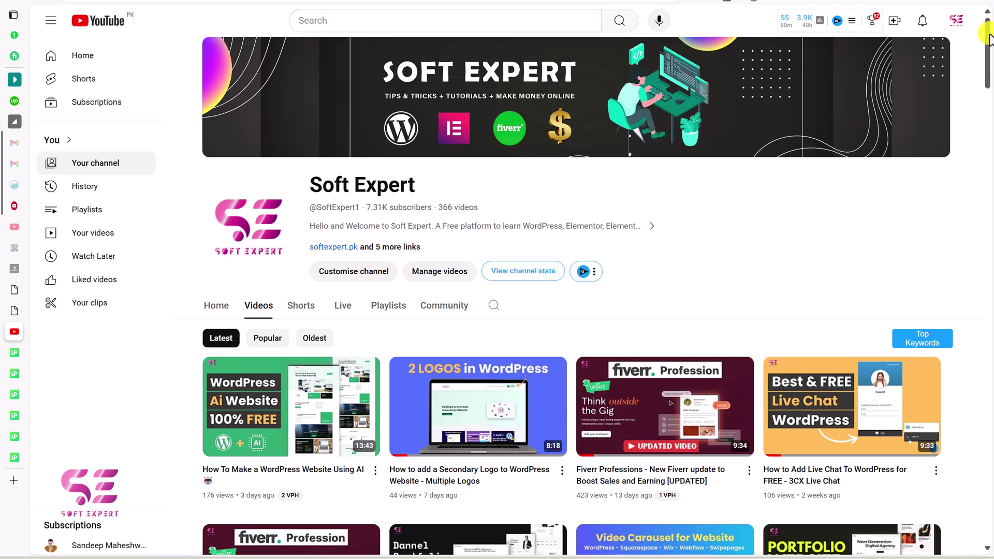